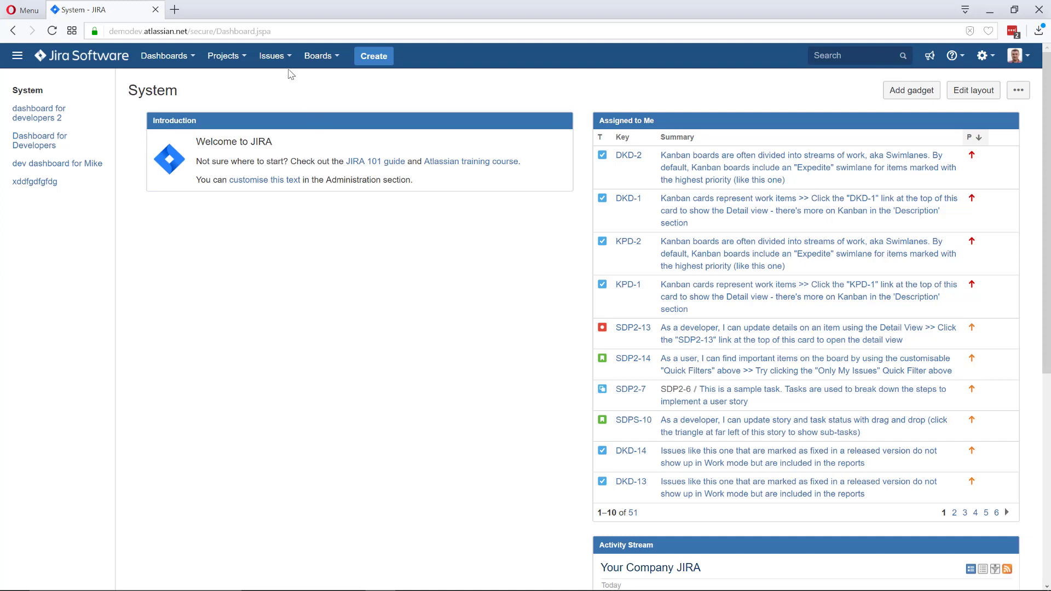
Go to the Mike Dev Sample project (MDP) backlog via the Projects menu.
click(237, 58)
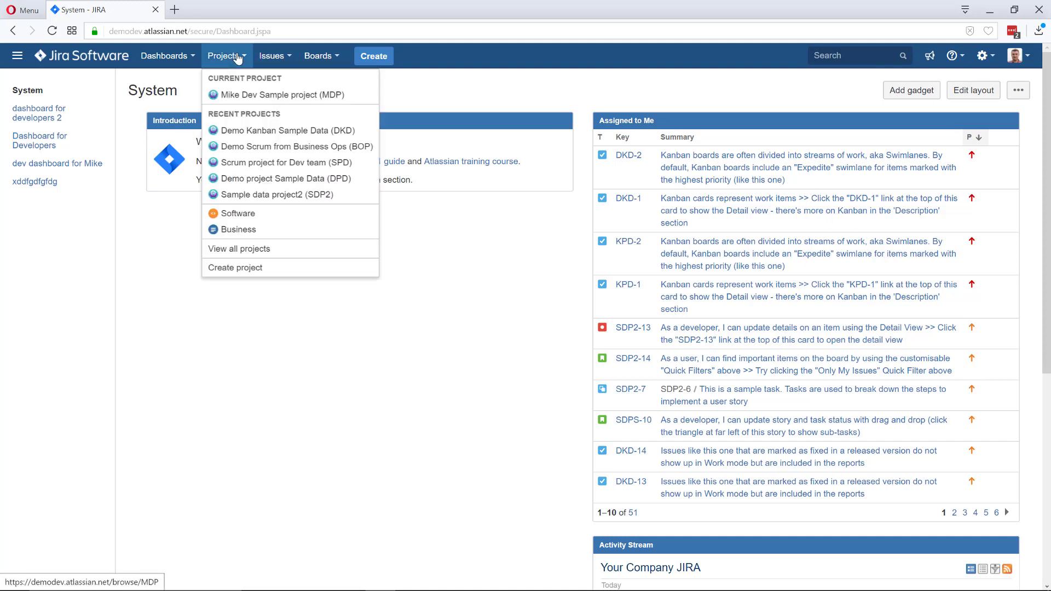
click(274, 57)
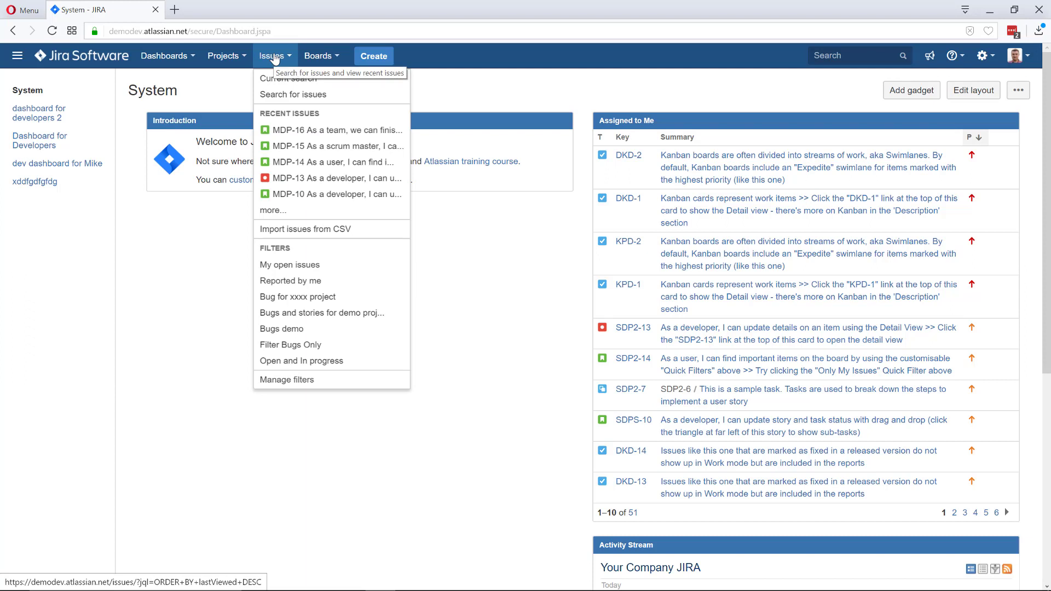
click(225, 56)
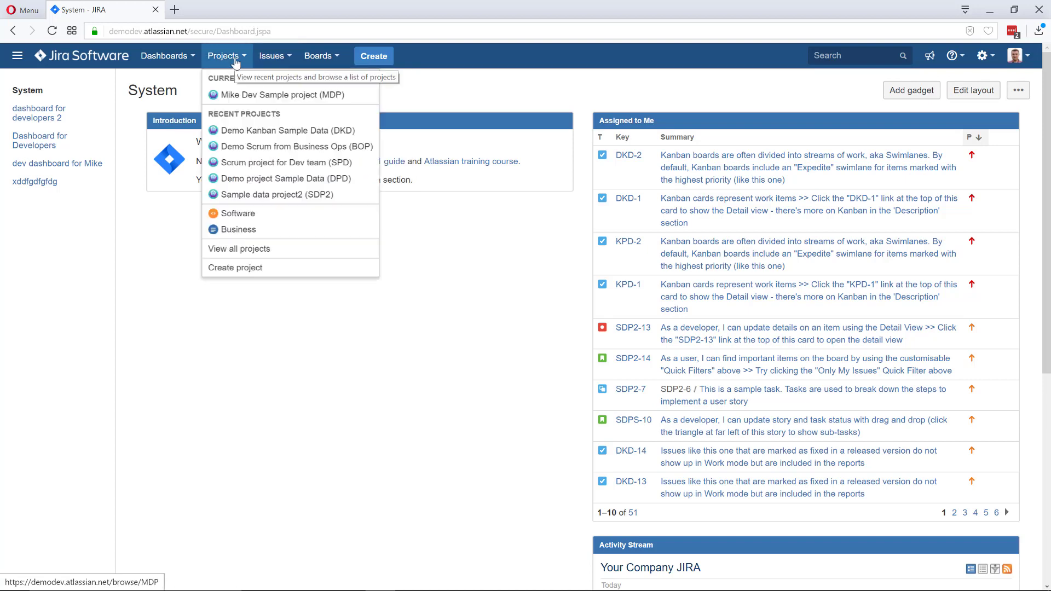
click(246, 94)
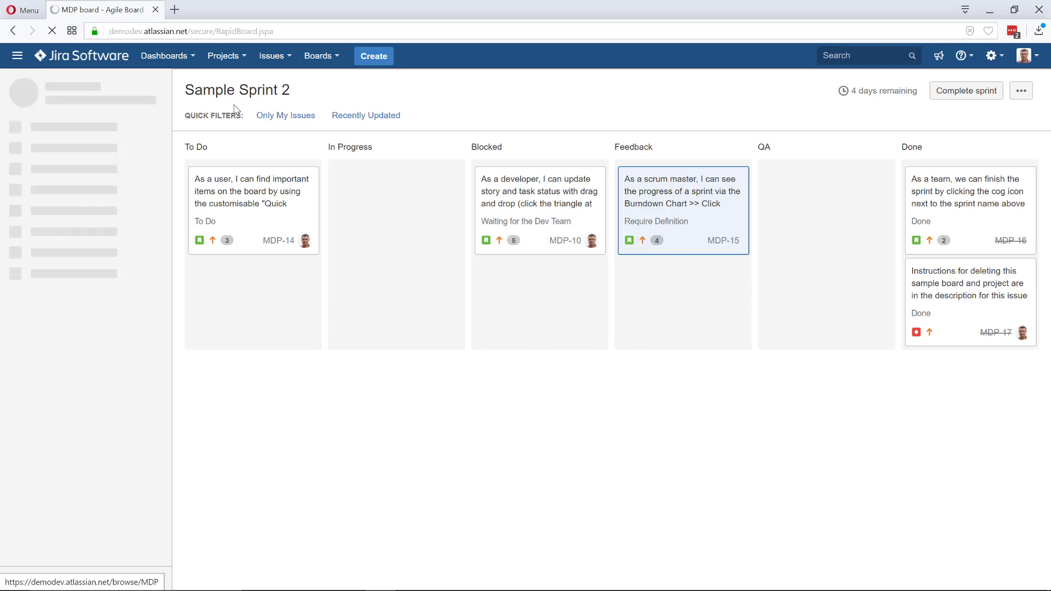
click(51, 131)
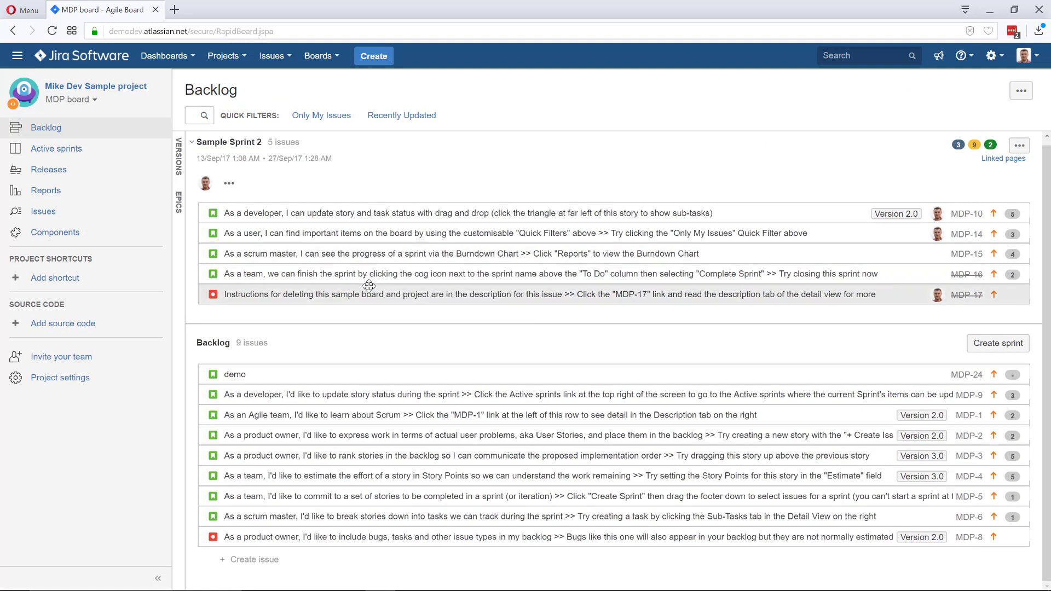
click(222, 560)
Create three Bug issues in the backlog named bug 1, bug 2 and bug 3.
click(219, 560)
click(230, 490)
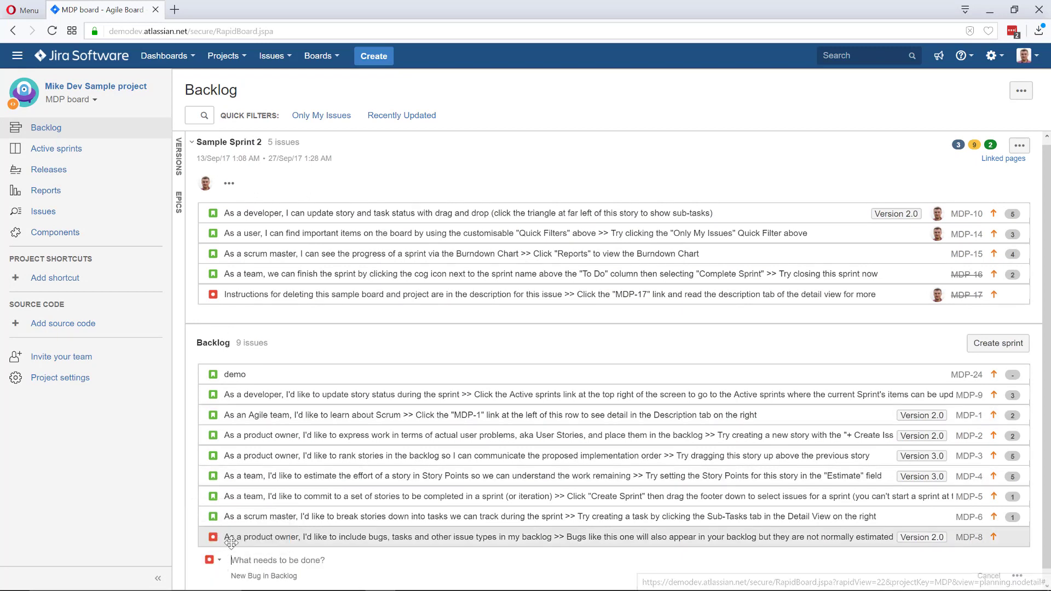
text(bug 1)
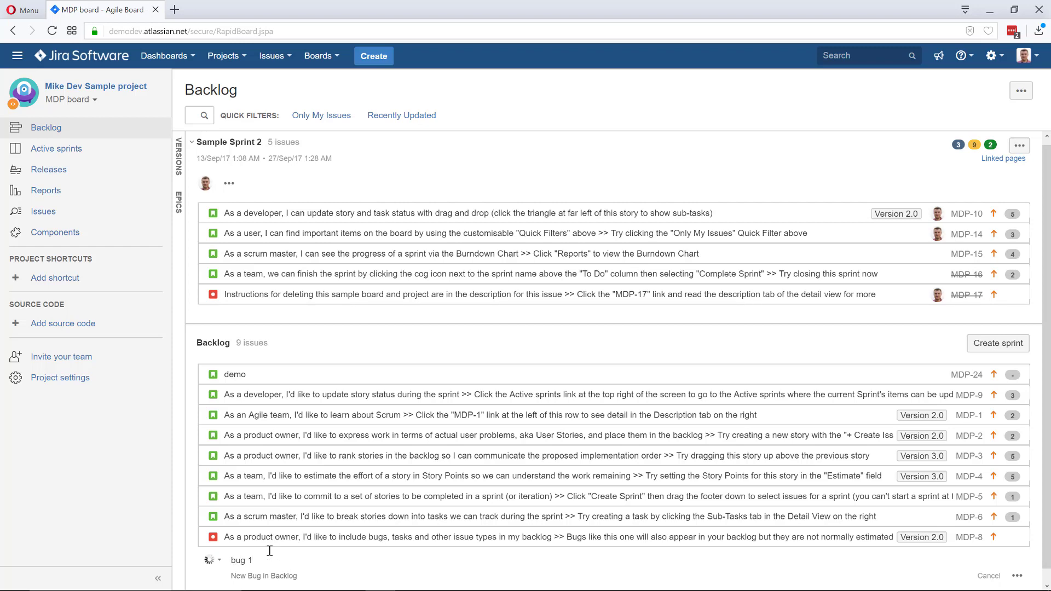
key(Return)
text(bug 2)
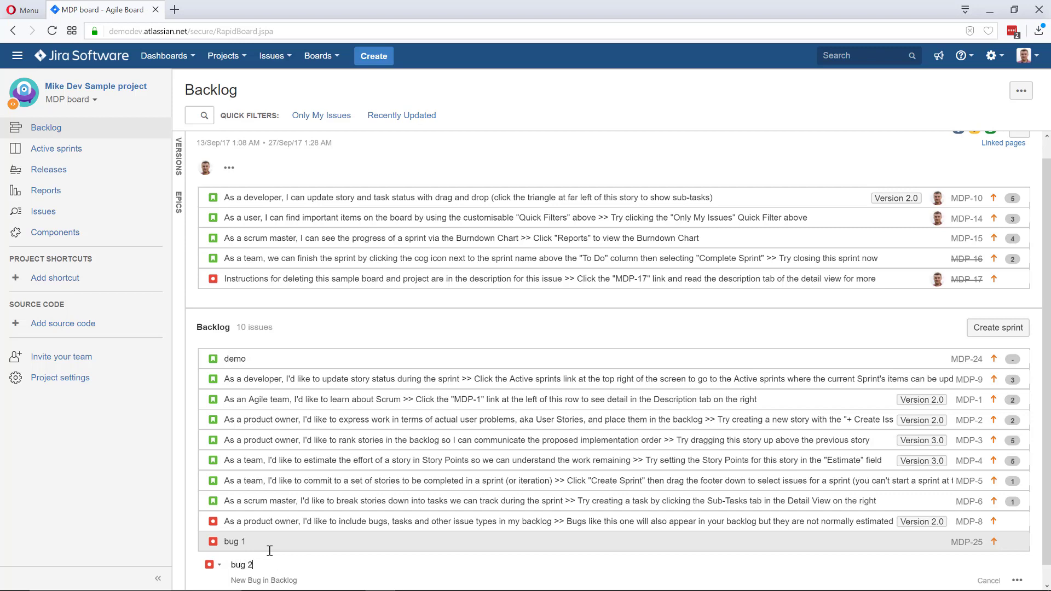
key(Return)
text(bug 3)
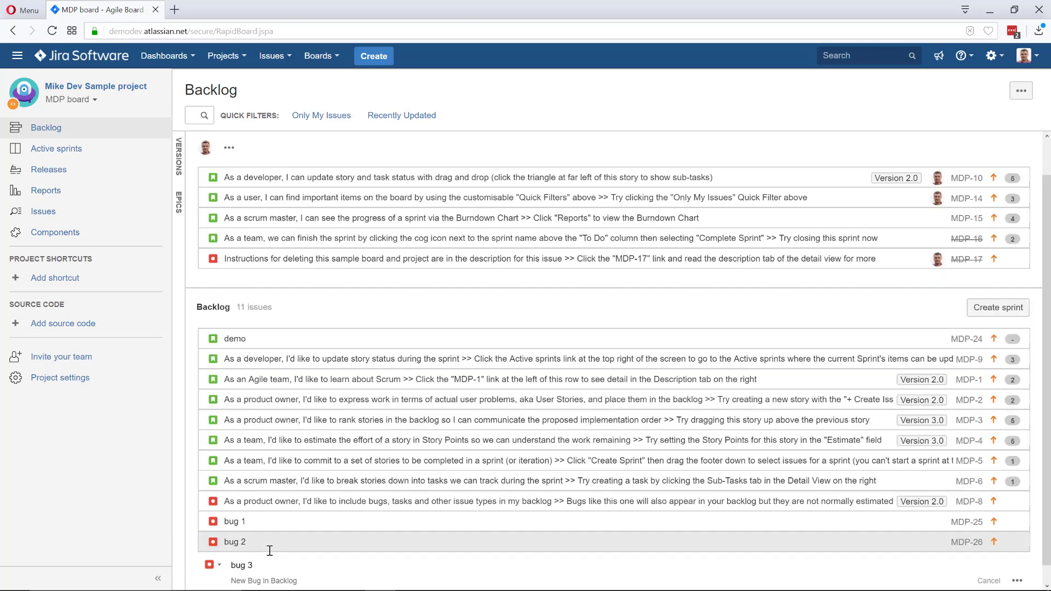
key(Return)
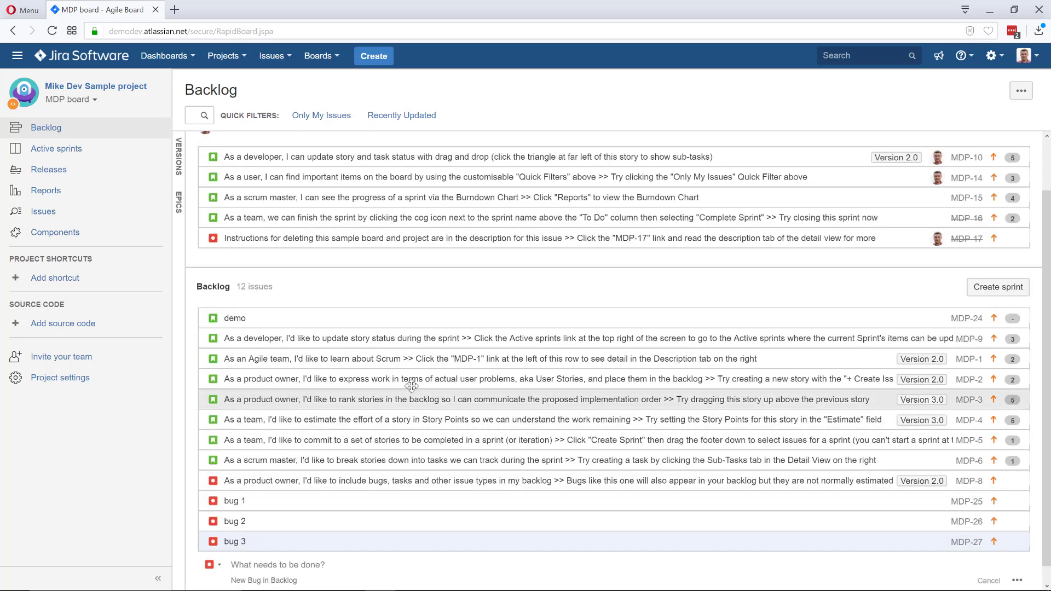
scroll(273, 254, up, 2)
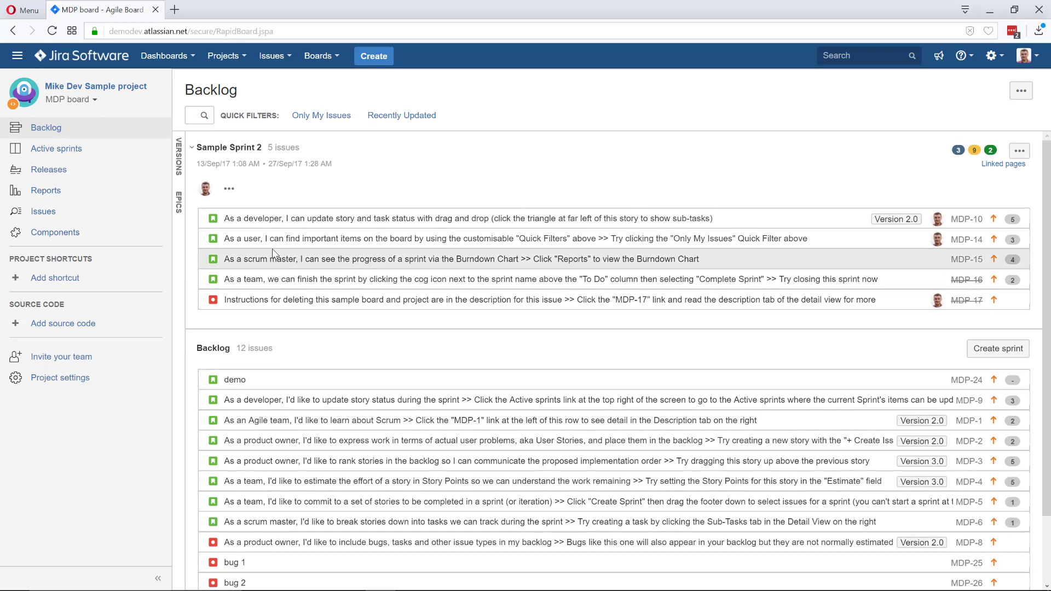
scroll(241, 345, down, 2)
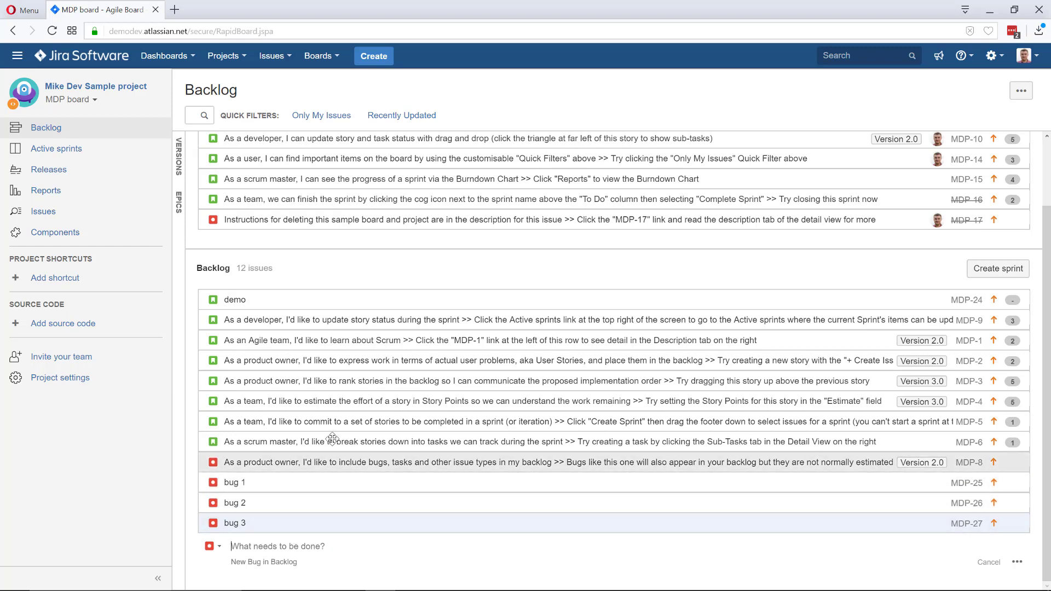
scroll(383, 411, up, 2)
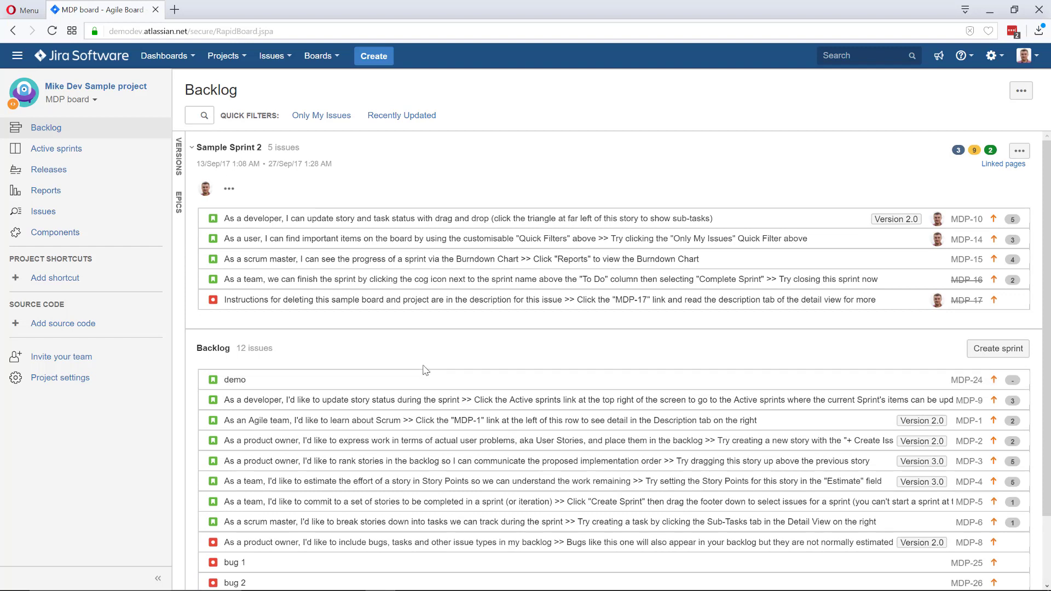
Start a new issue search filtered to Project Mike Dev Sample project and Type Bug.
click(284, 60)
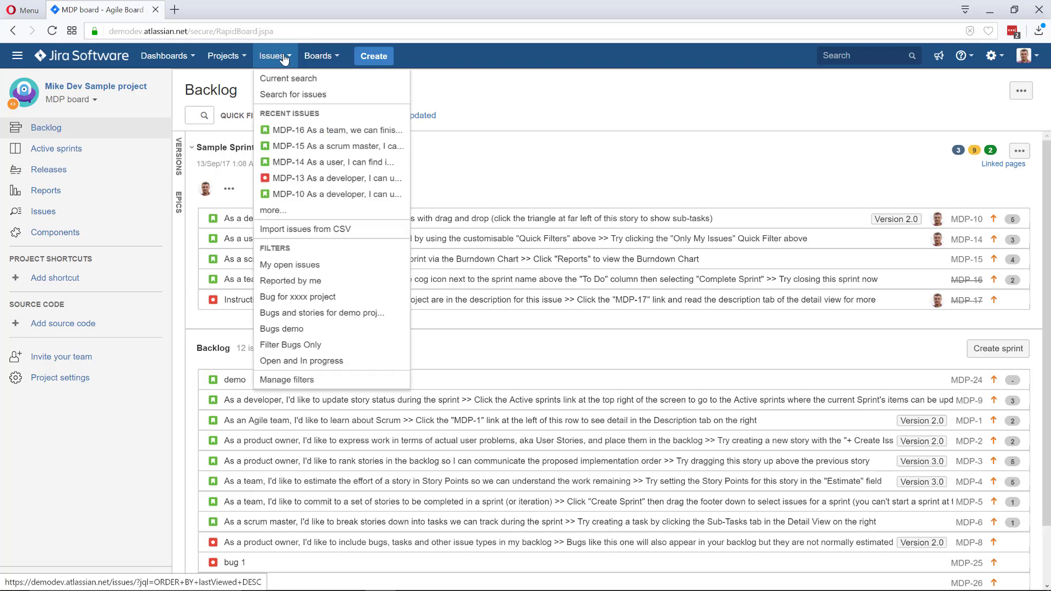
click(295, 97)
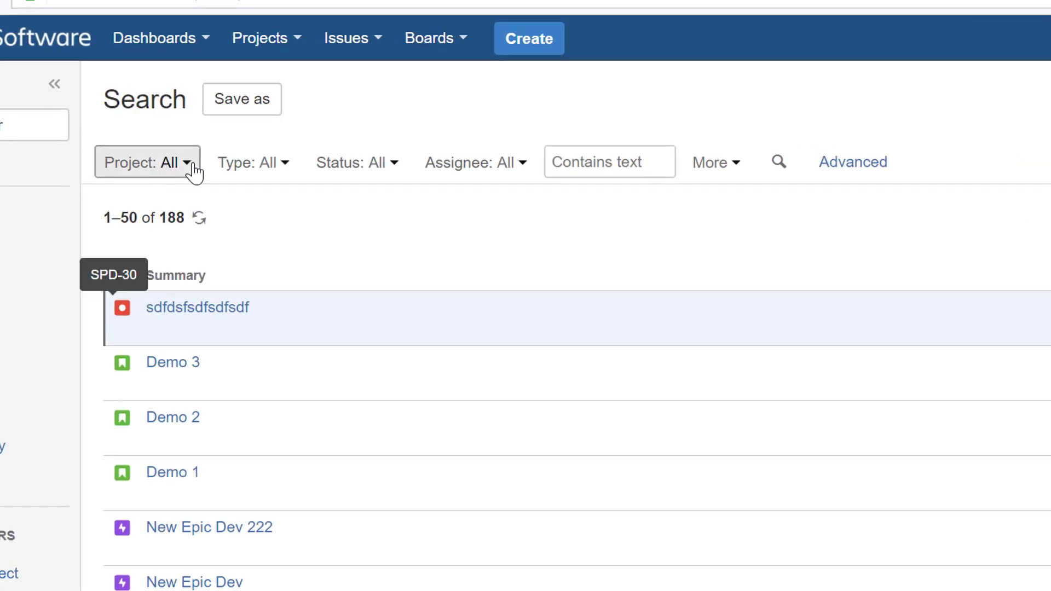
click(182, 127)
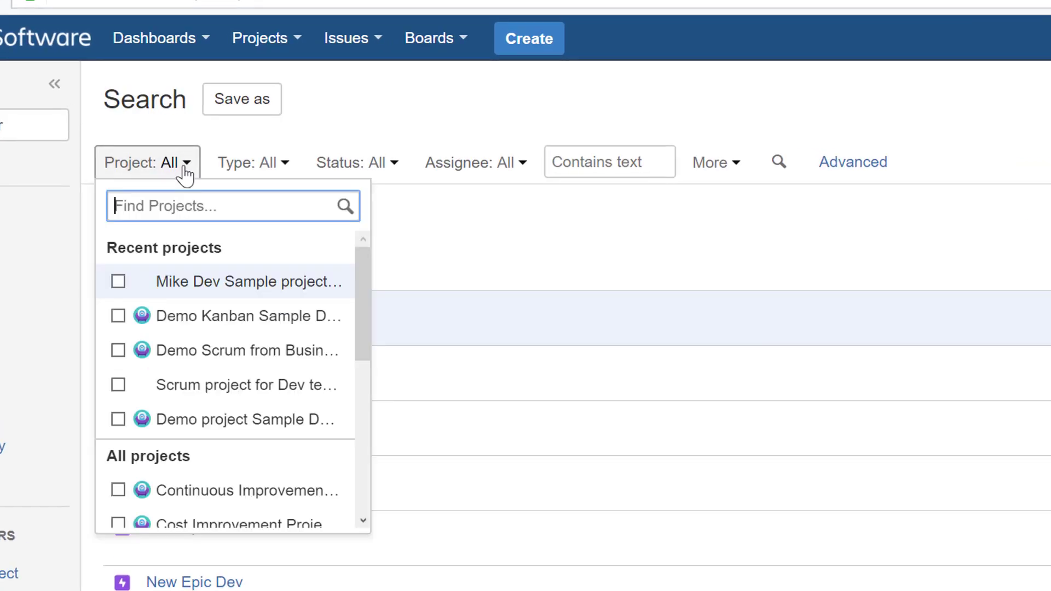
click(118, 281)
click(344, 162)
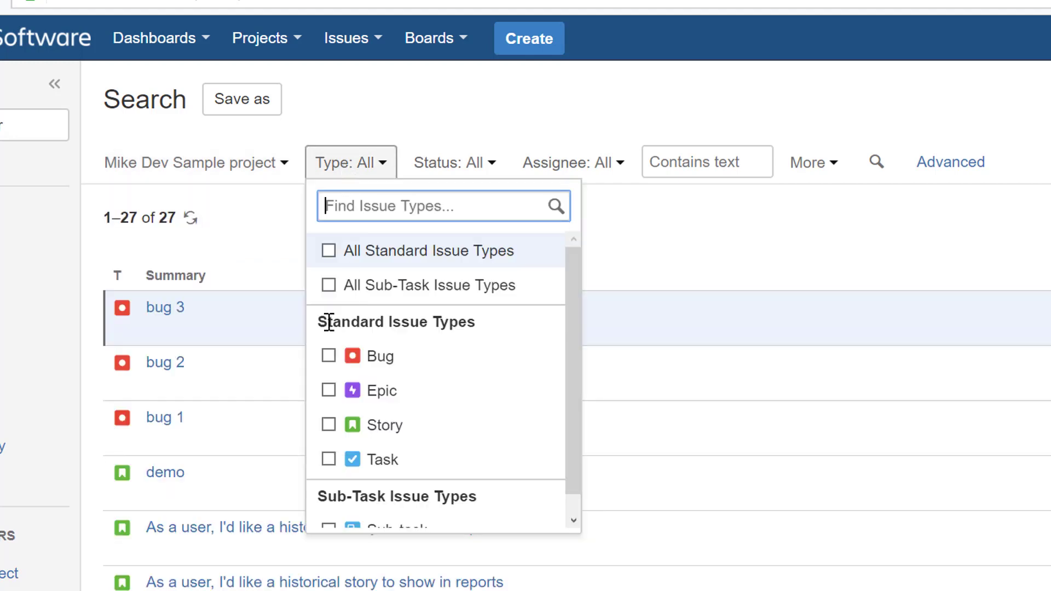
click(329, 356)
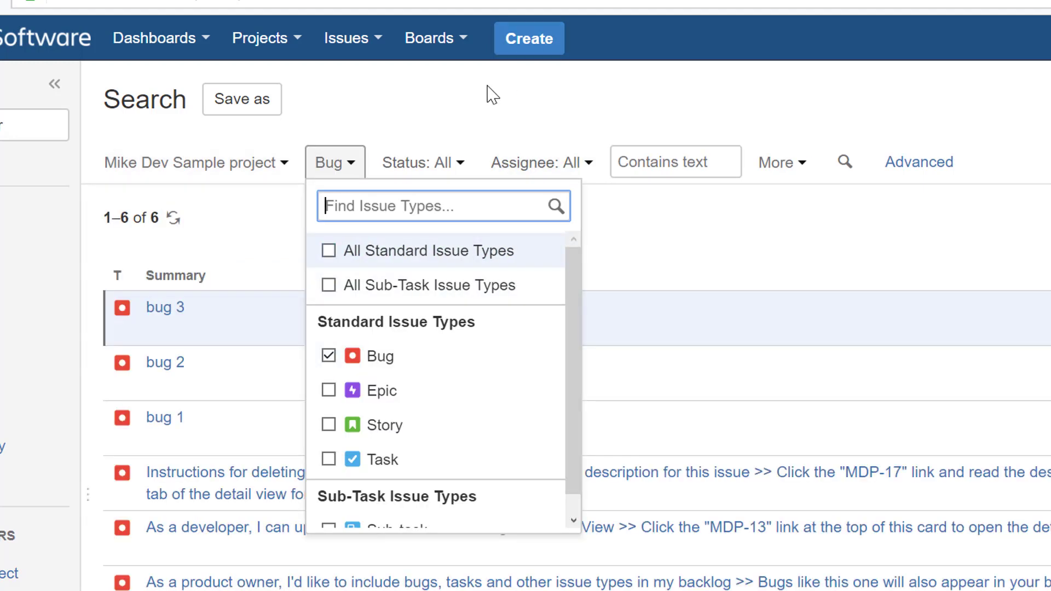
click(438, 167)
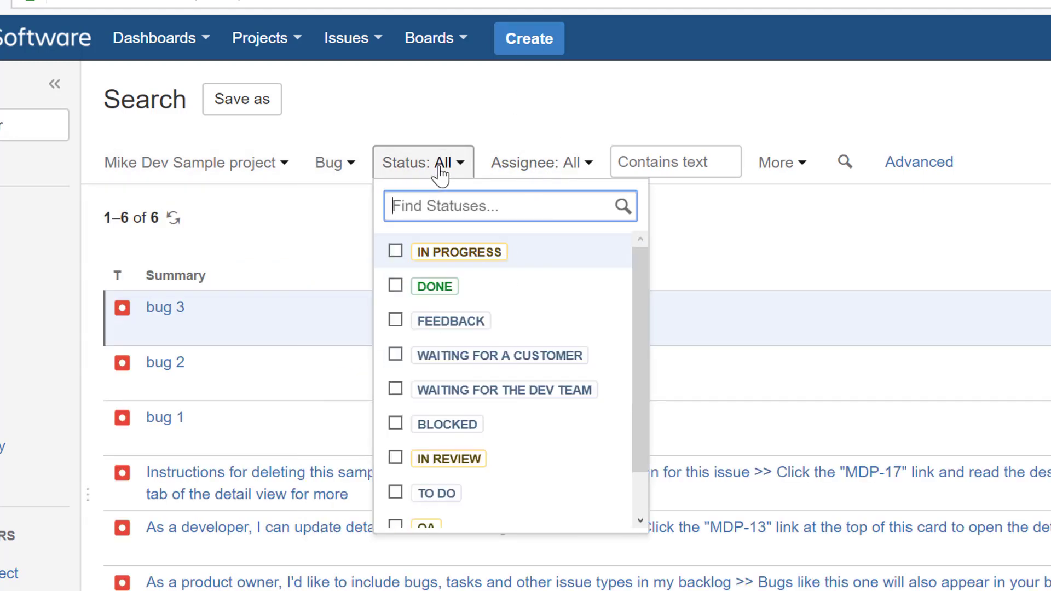
click(535, 164)
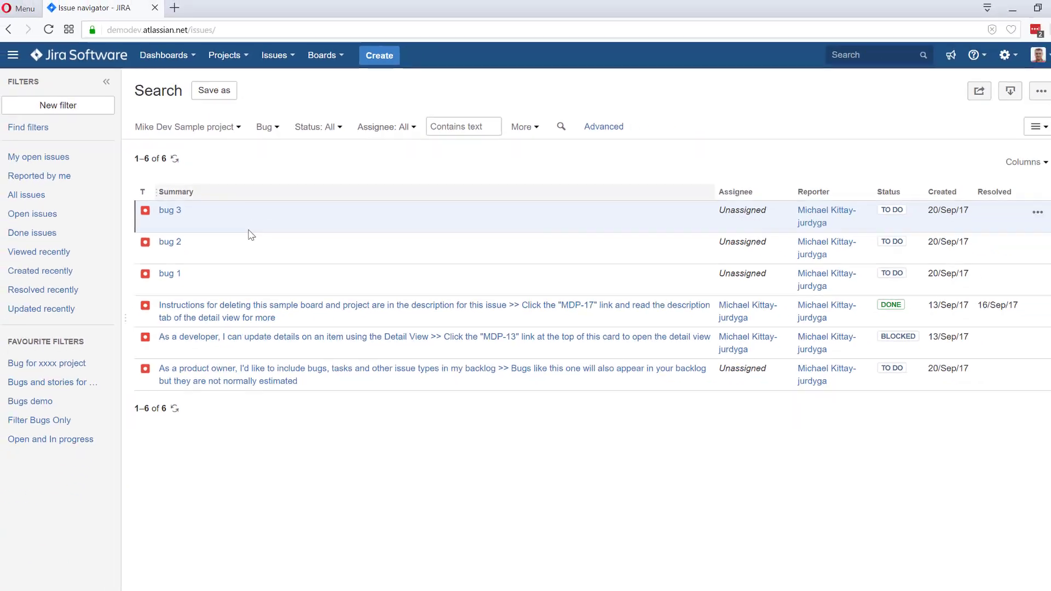
Save the bug search as a filter named "Mike's development project bugs".
click(213, 98)
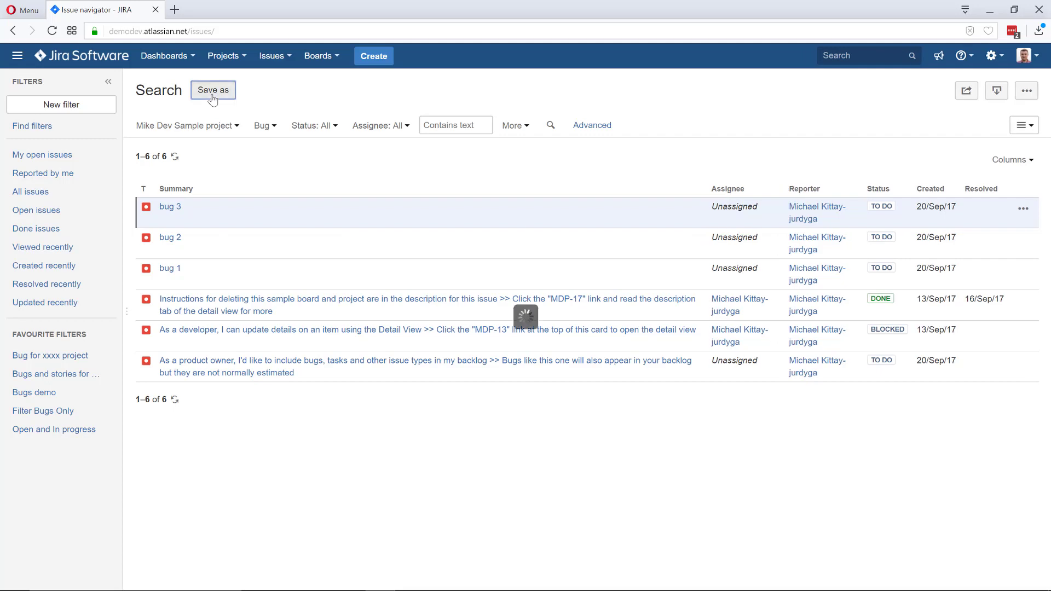
text(Mik)
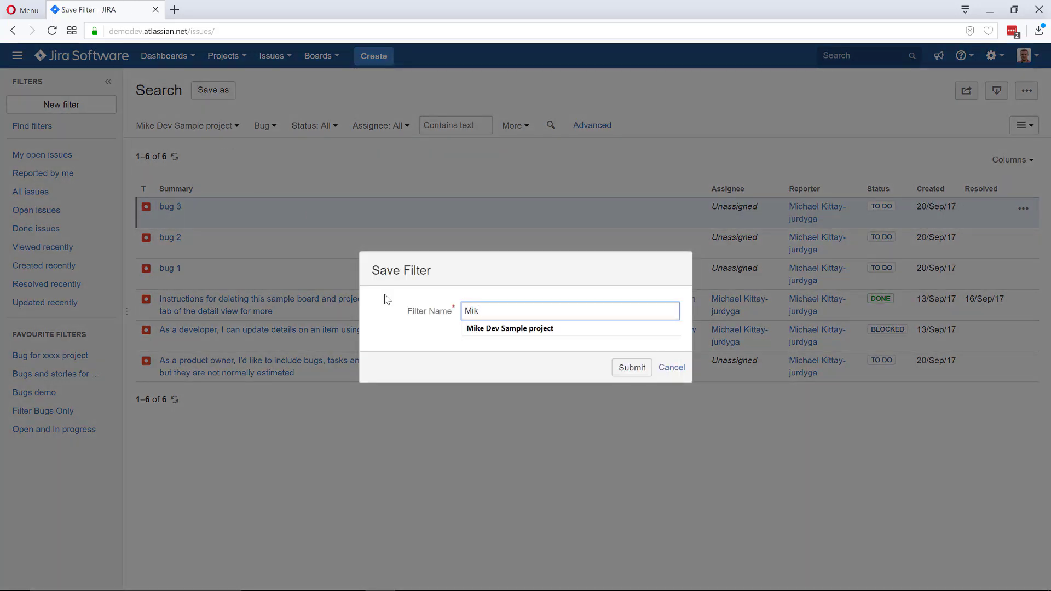
text(e 's Bu)
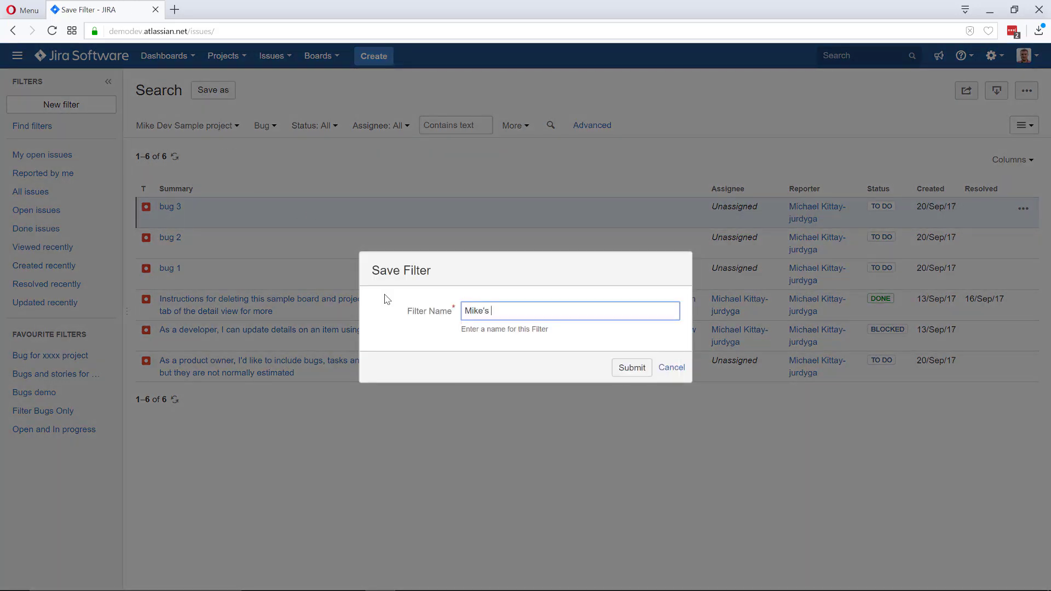
text(g)
text(s)
text(develo)
text(pment )
text(pro)
text(ject)
key(BackSpace)
text(b)
click(630, 368)
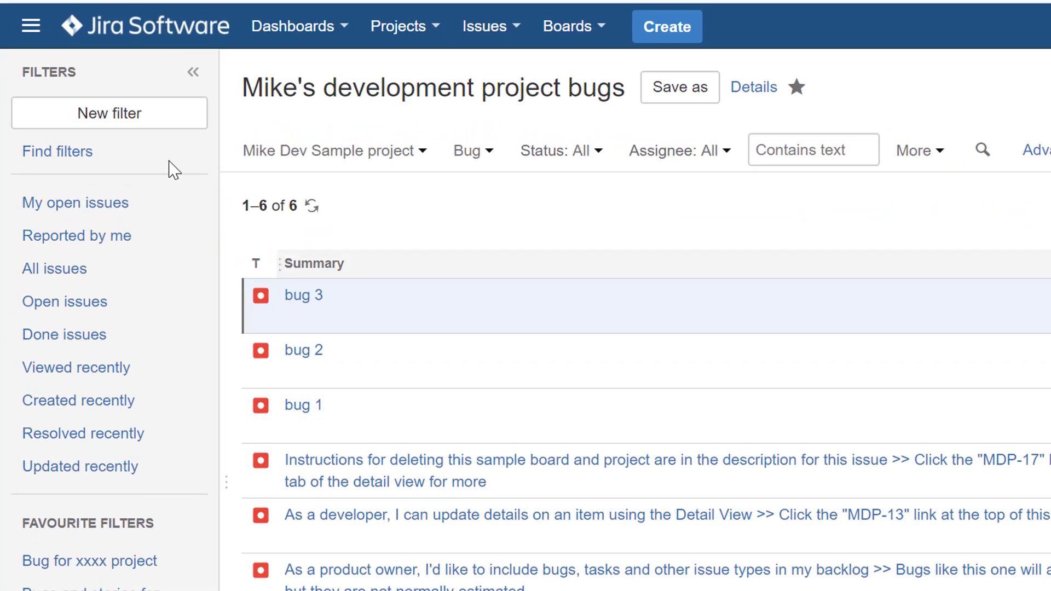
click(33, 25)
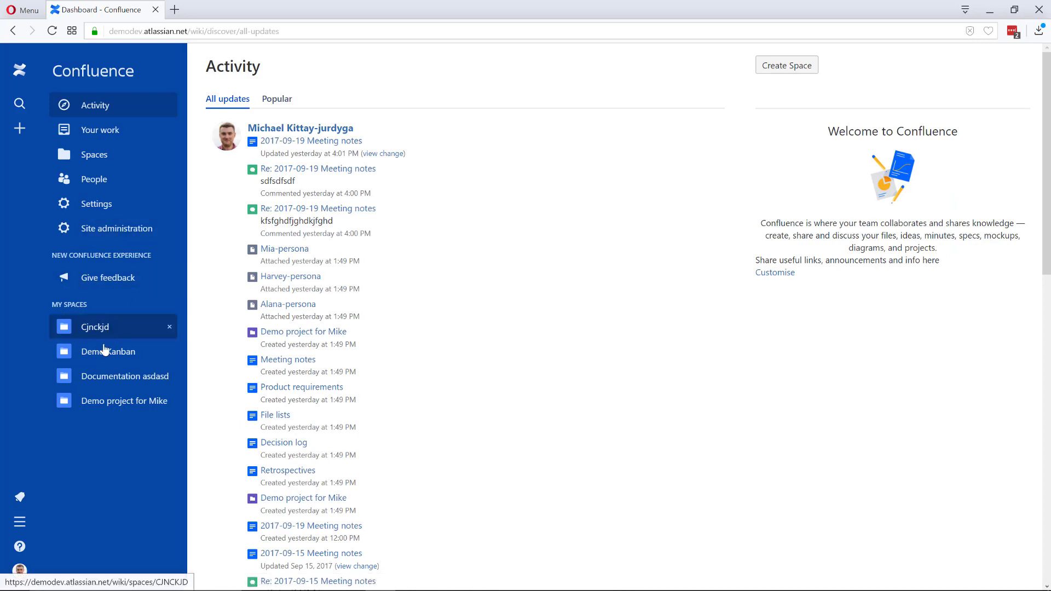
In the Demo project for Mike space, create a "2017-09-20 Meeting notes" draft from the Meeting notes template.
click(117, 403)
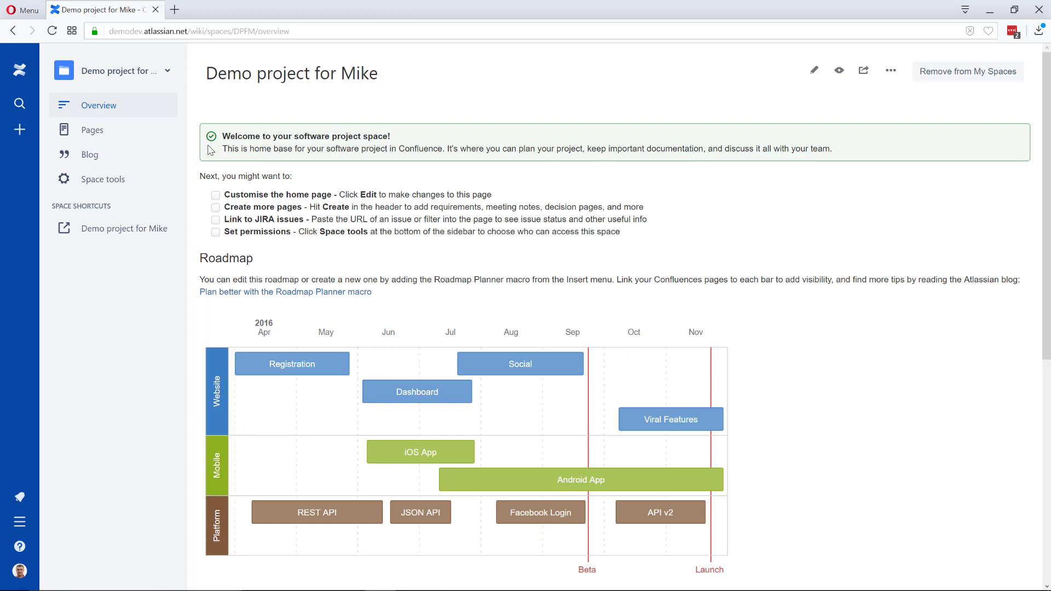
click(97, 135)
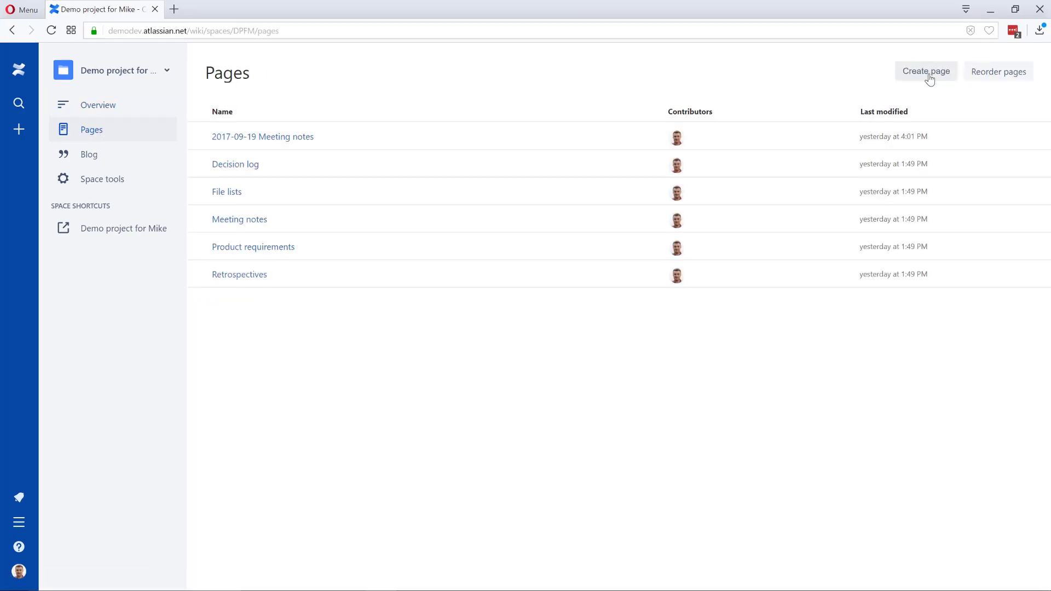
click(930, 71)
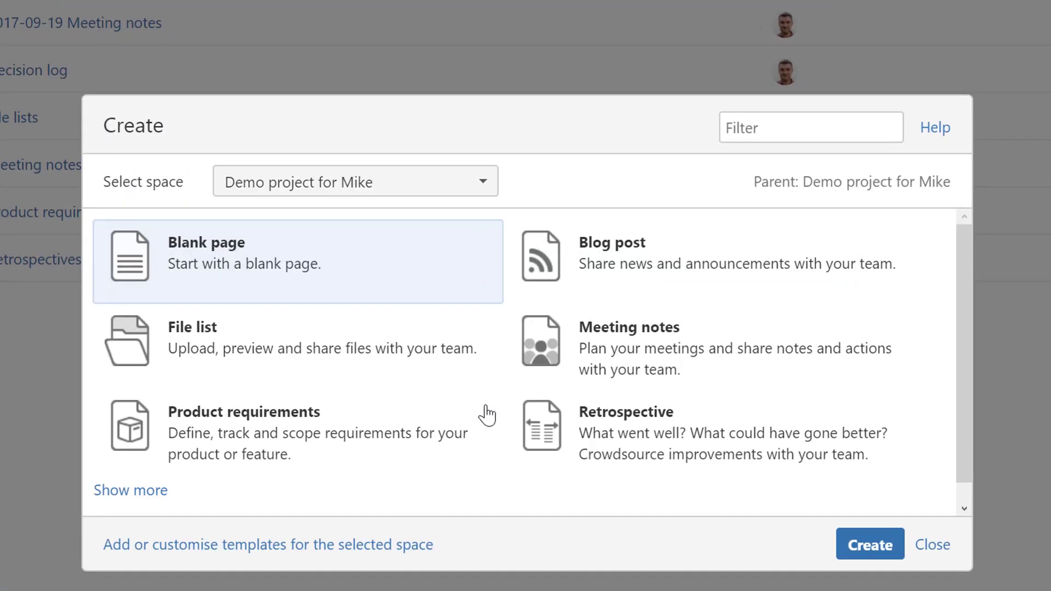
click(621, 353)
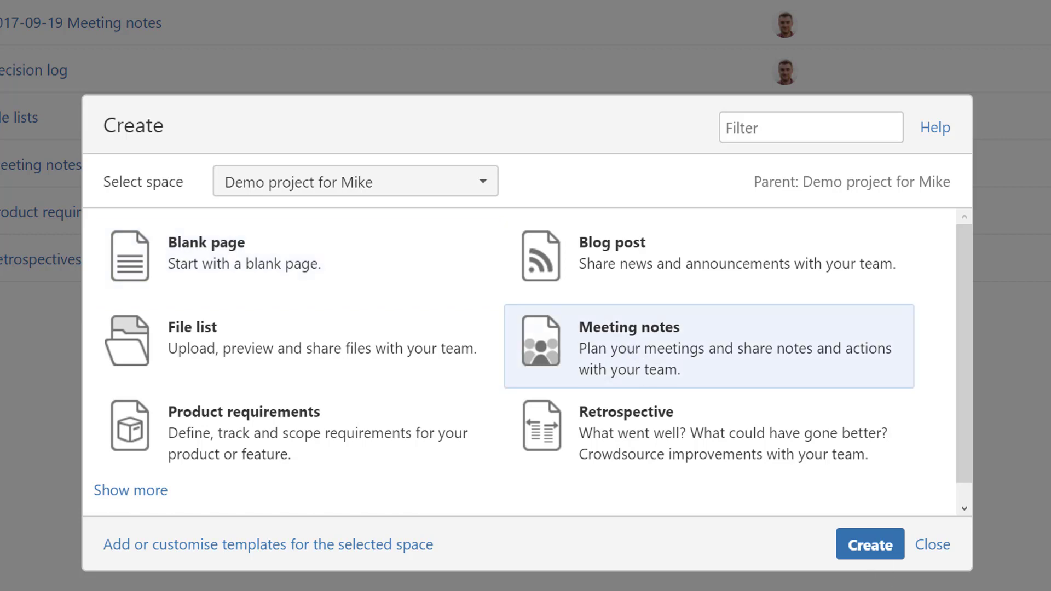
click(876, 549)
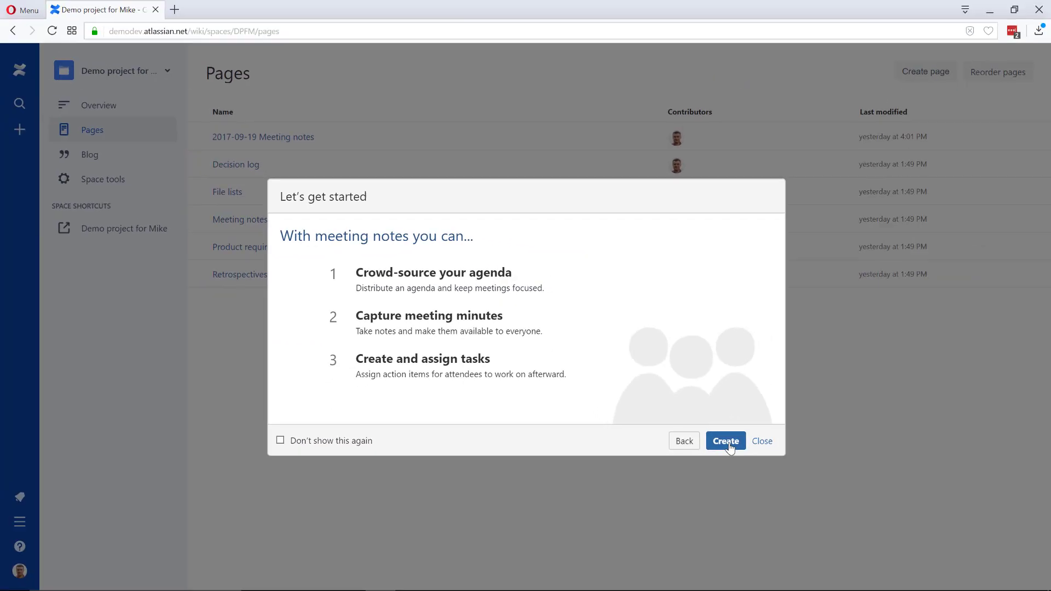
click(728, 446)
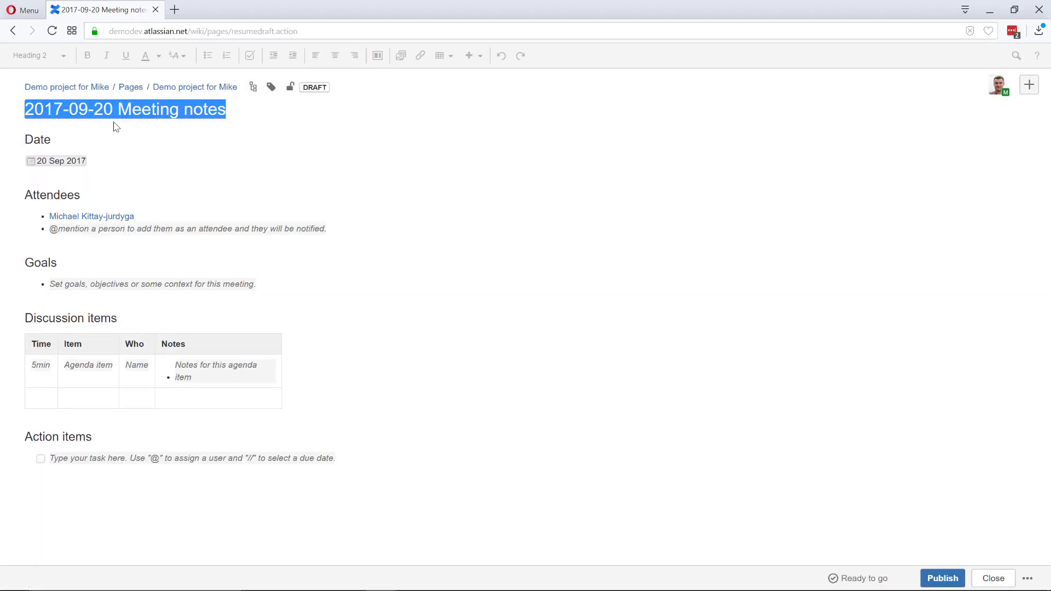
click(125, 113)
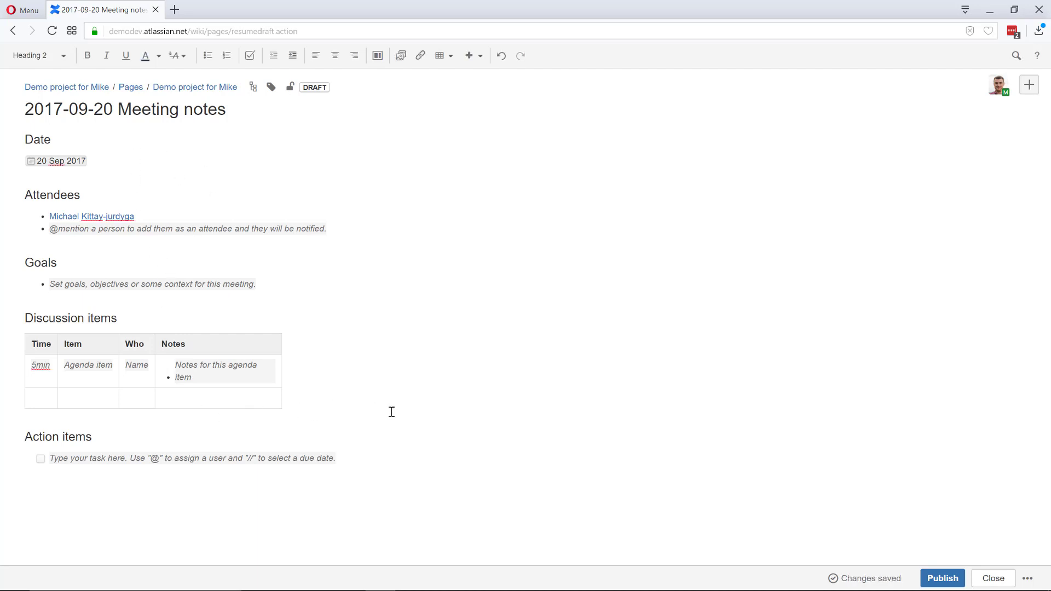
Publish the 2017-09-20 Meeting notes draft, then reopen it in the editor.
click(151, 216)
click(298, 390)
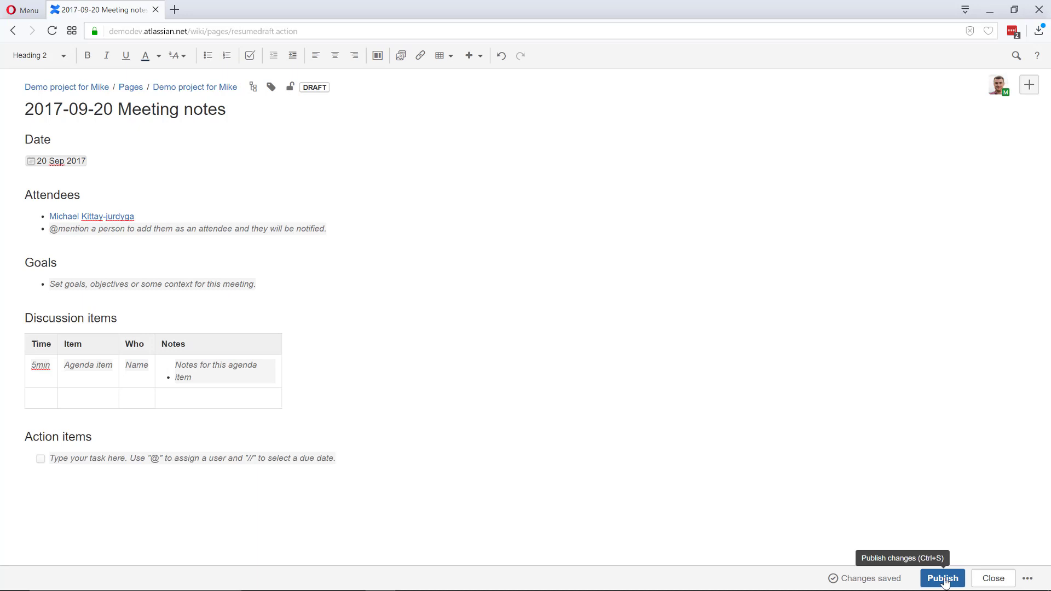
click(943, 579)
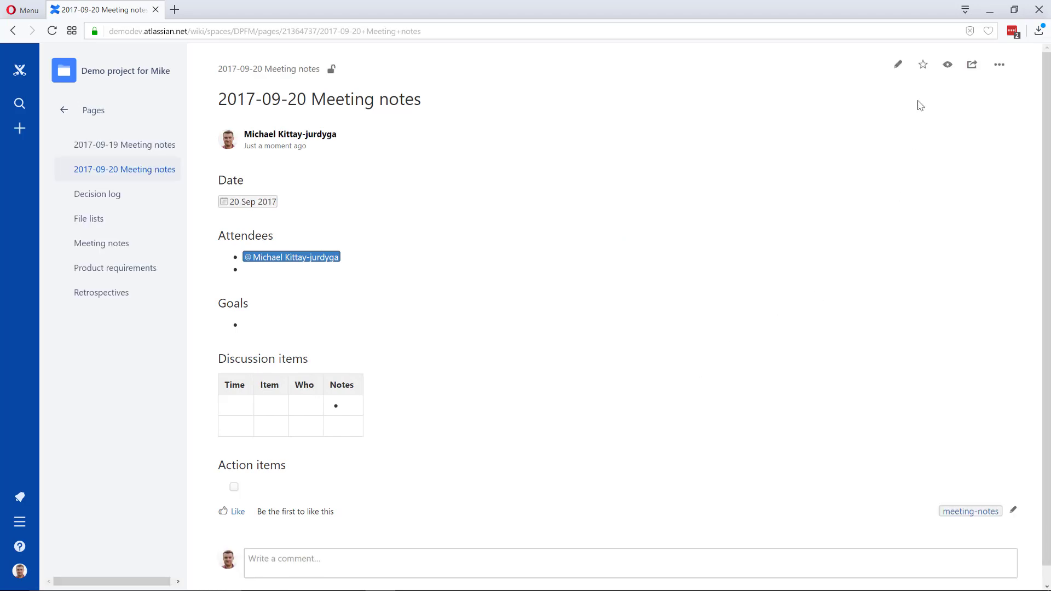
click(894, 64)
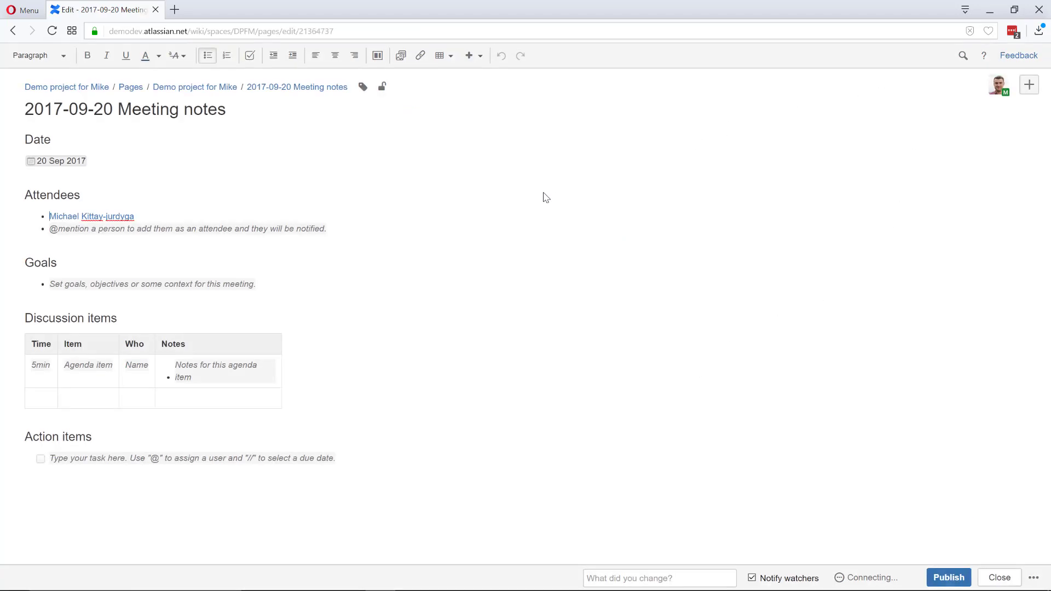
In a new tab at demodev.atlassian.net, load the "Mike's development project bugs" filter and select its URL.
click(175, 10)
text(demodev.atlassian.net)
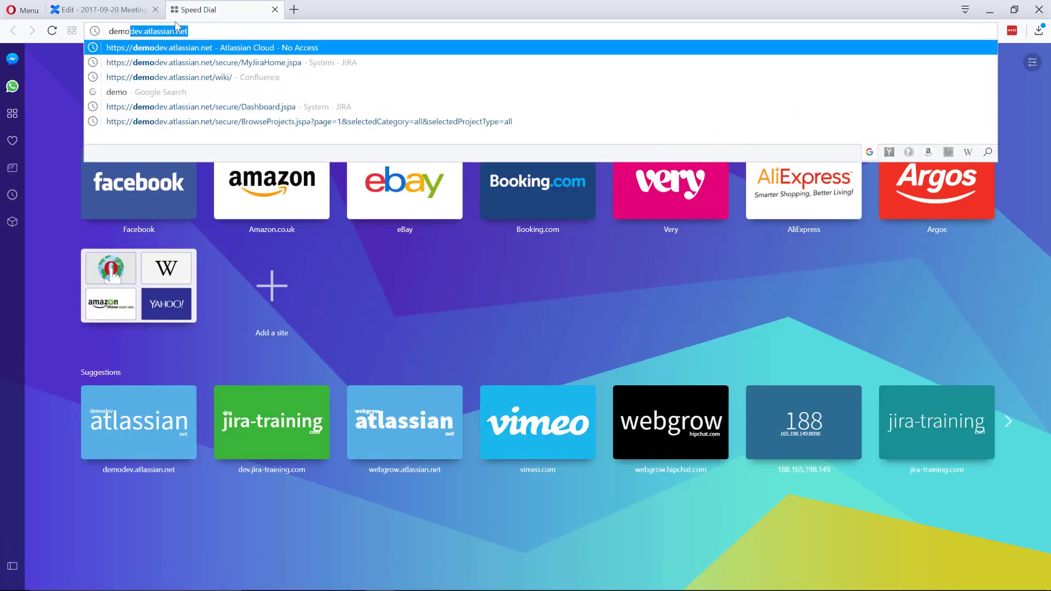
key(Return)
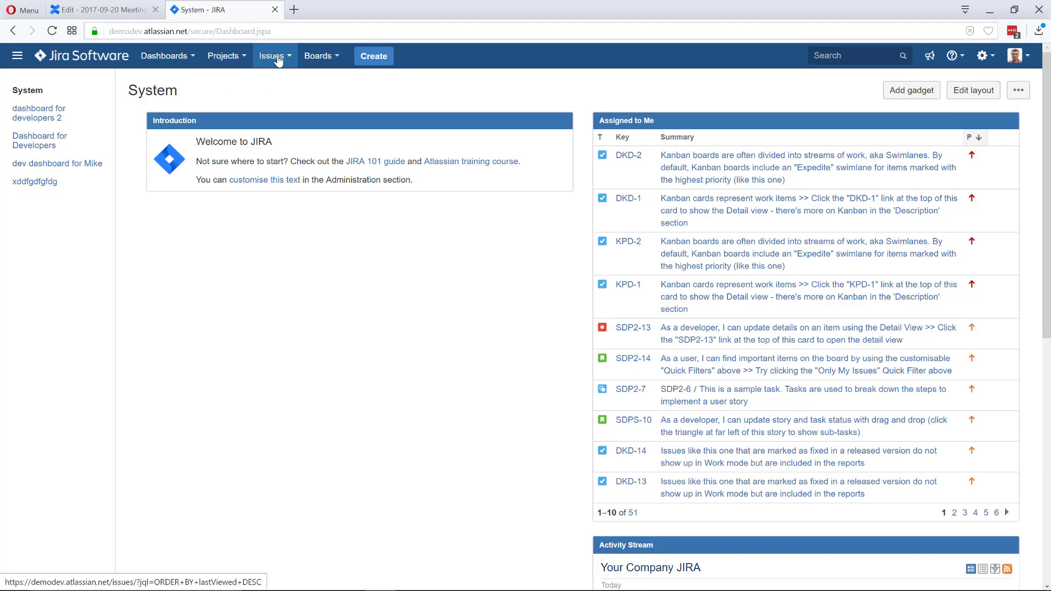
click(271, 58)
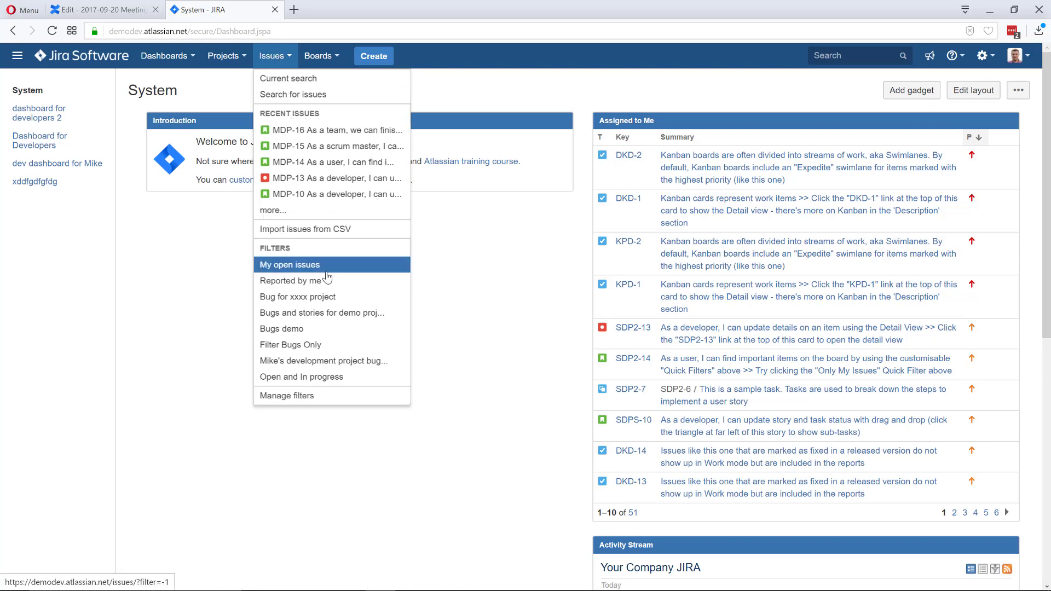
click(345, 364)
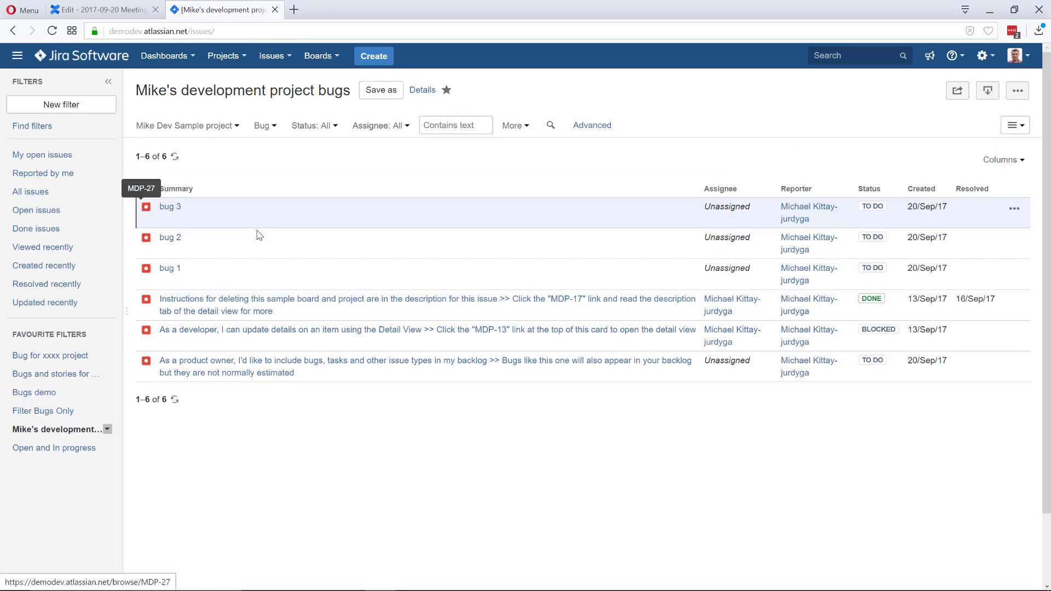
click(277, 32)
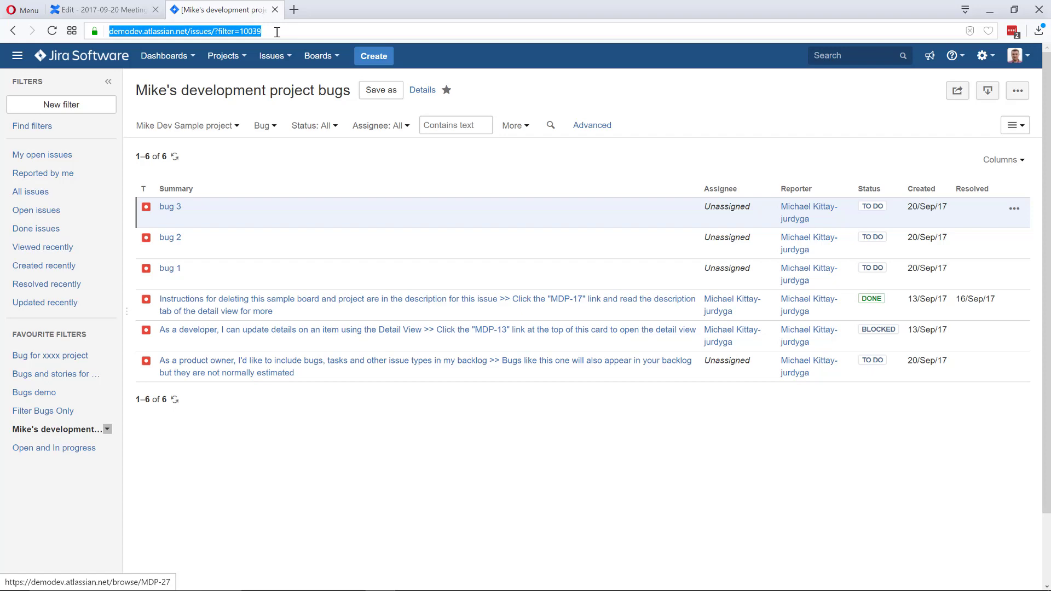
Paste the bug filter link below the Discussion items table as a Jira issue table and publish.
click(103, 10)
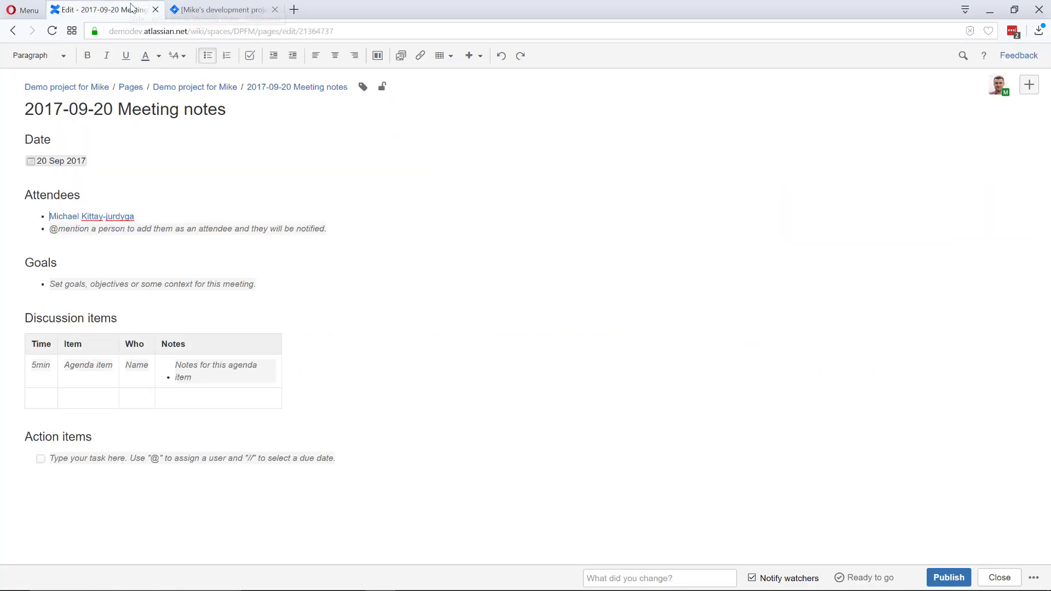
click(296, 382)
key(Return)
key(Return)
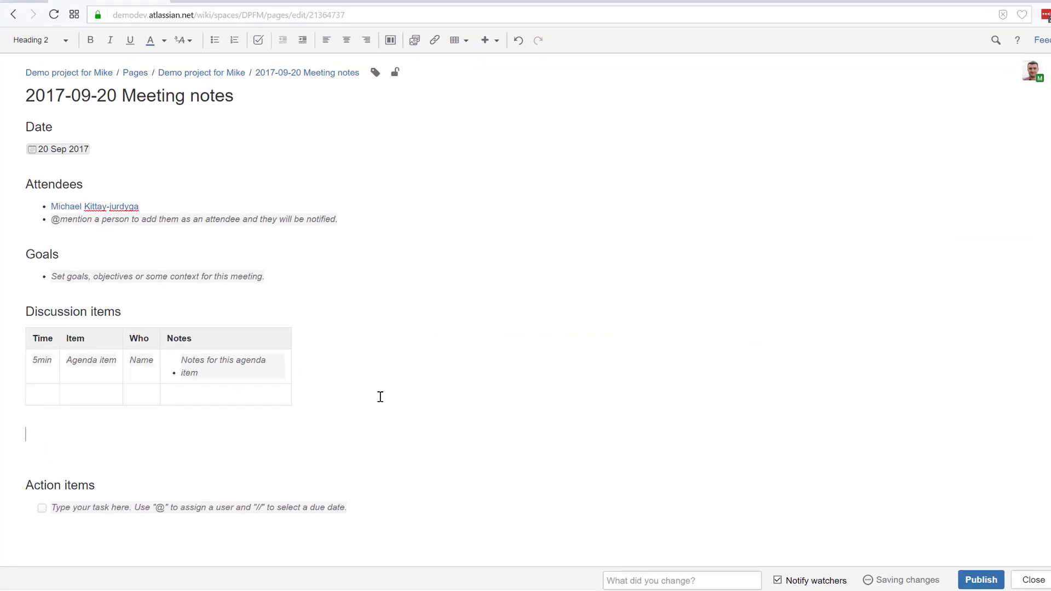
key(ctrl+v)
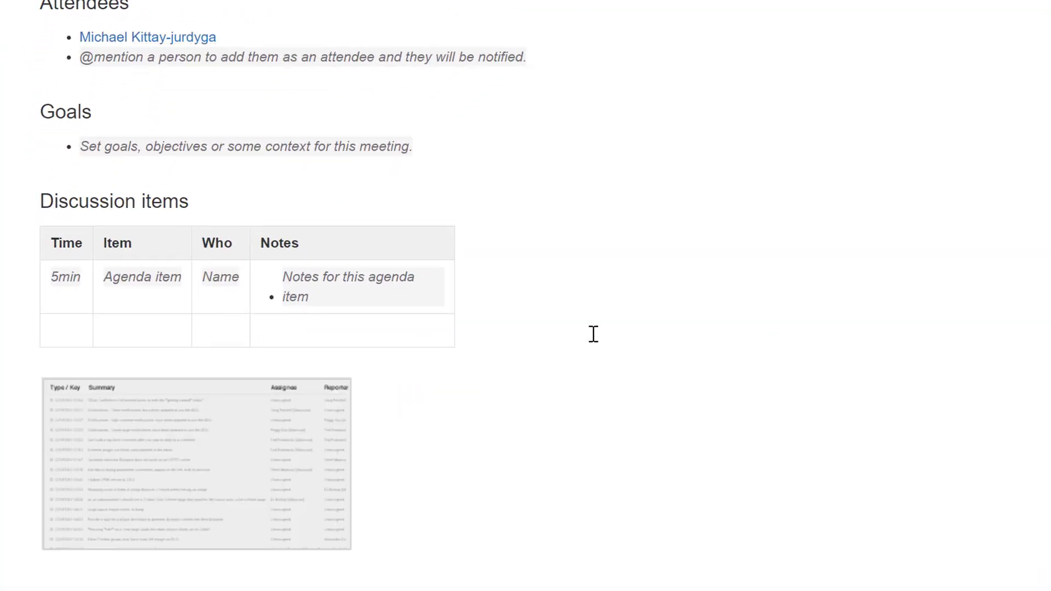
scroll(571, 327, down, 1)
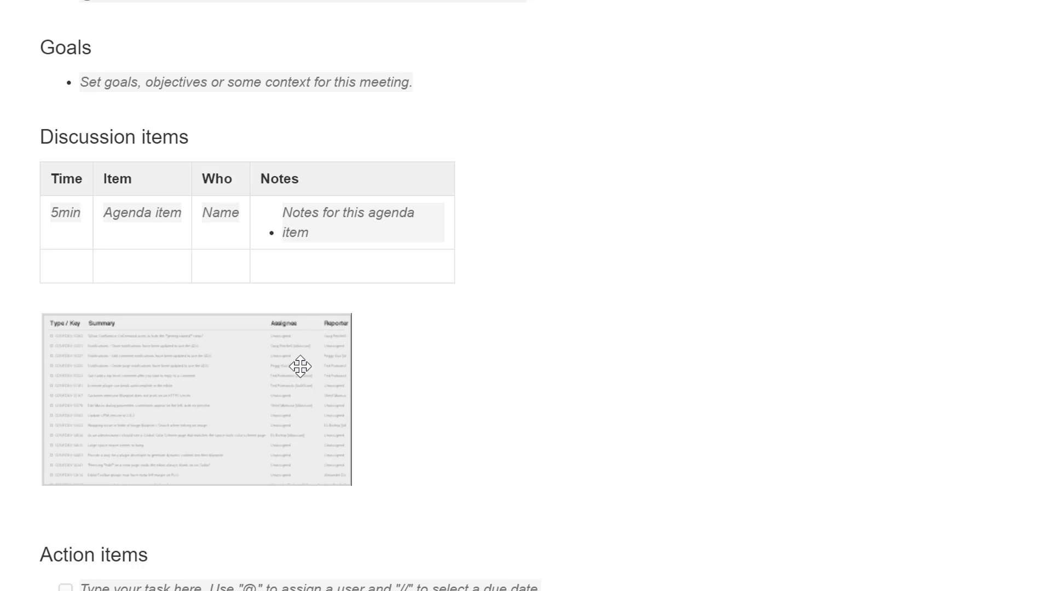
click(309, 364)
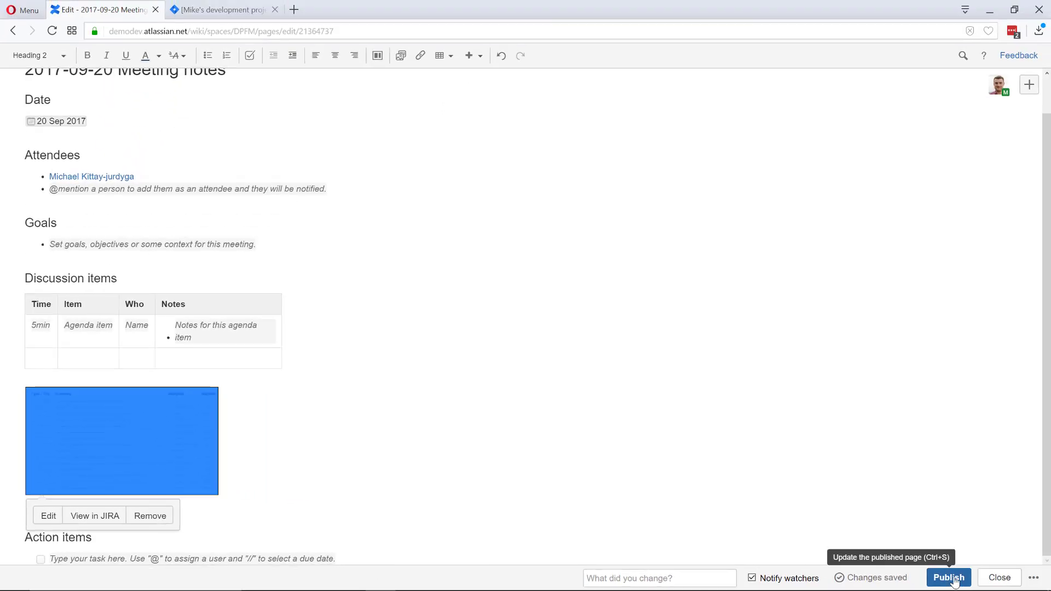
click(954, 581)
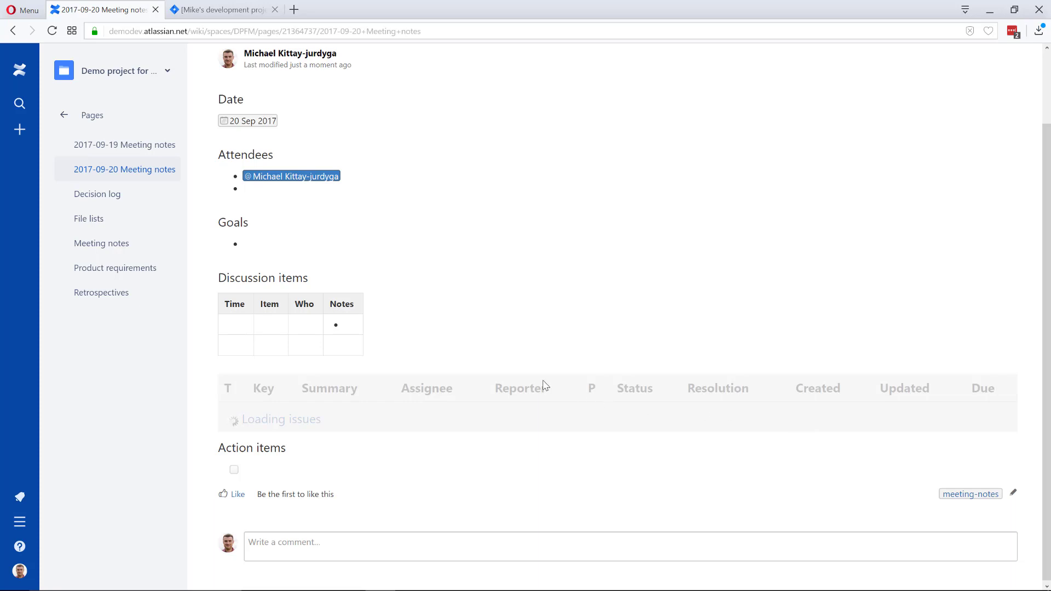
Reload the meeting notes and check the embedded table lists six bugs, MDP-27 down to MDP-8.
key(F5)
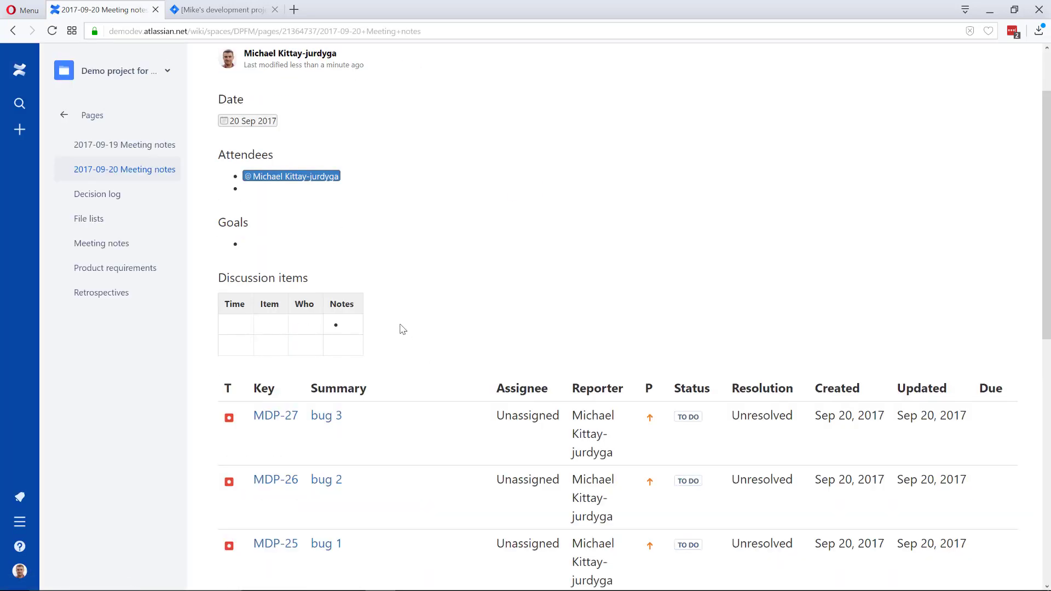
key(ctrl+minus)
key(ctrl+minus)
key(ctrl+plus)
scroll(402, 328, down, 5)
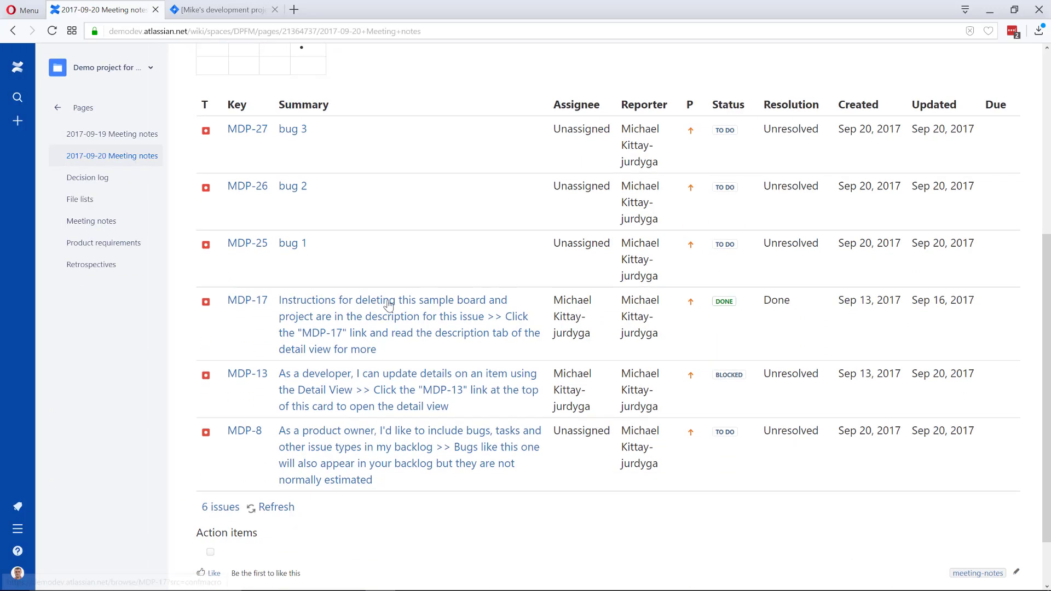
scroll(399, 283, up, 4)
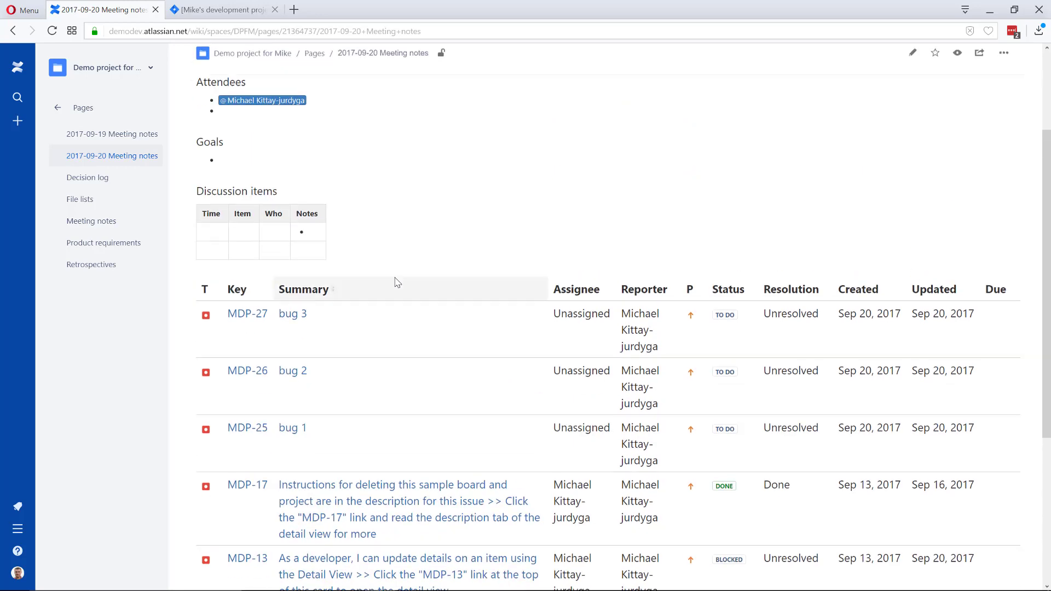
scroll(441, 290, up, 3)
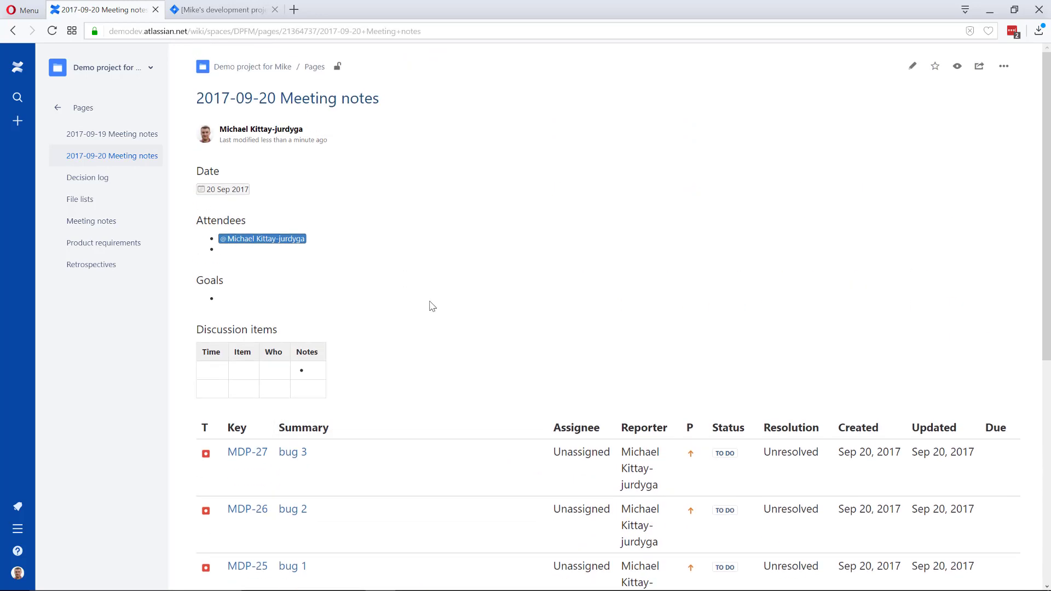
scroll(377, 259, down, 4)
scroll(377, 258, down, 3)
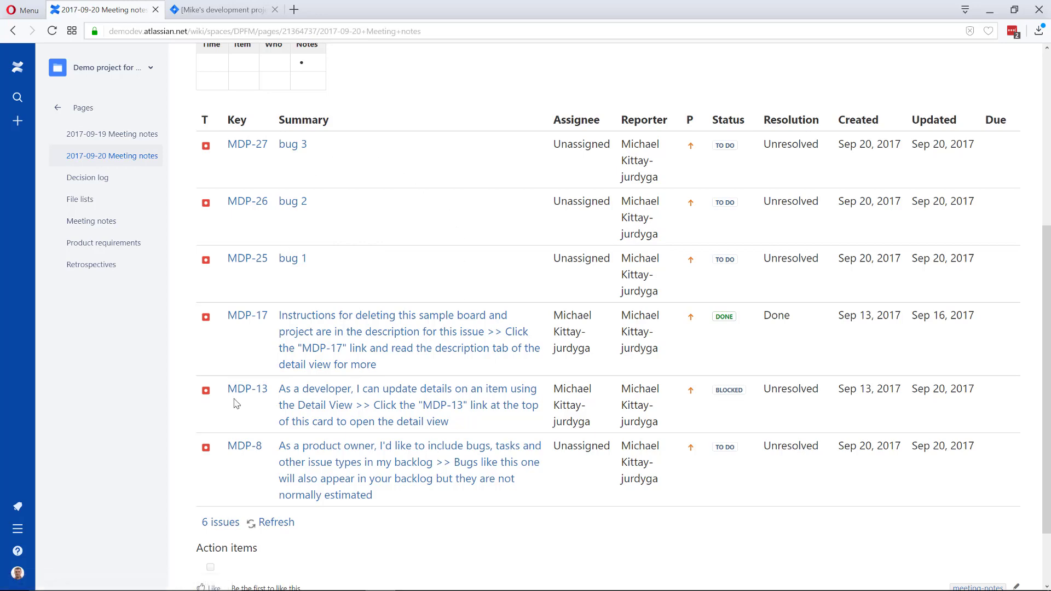
In the Jira bug filter's Status list, tick In Progress and To Do.
click(217, 12)
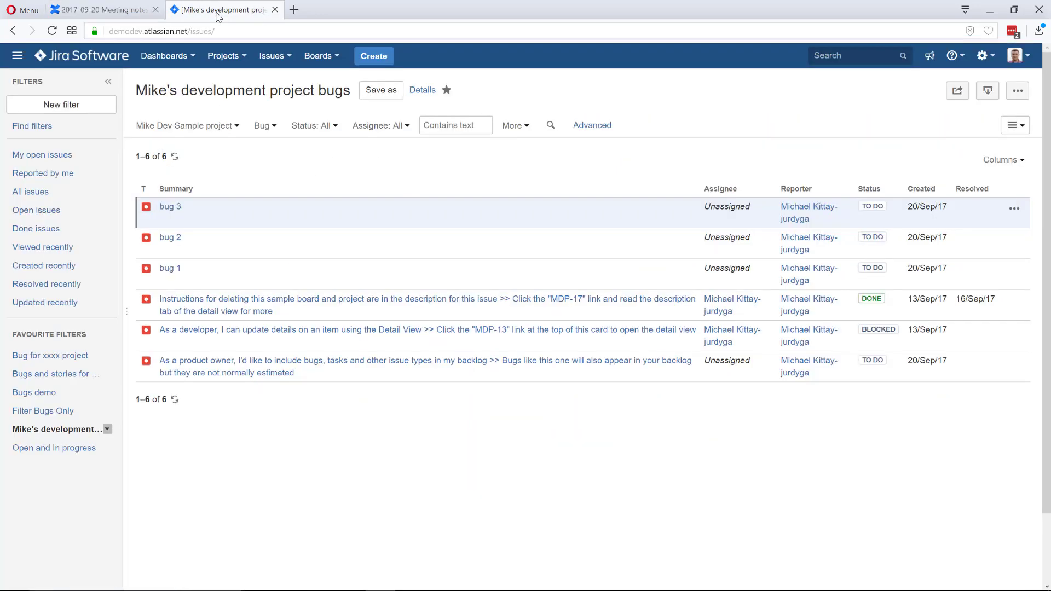
click(133, 7)
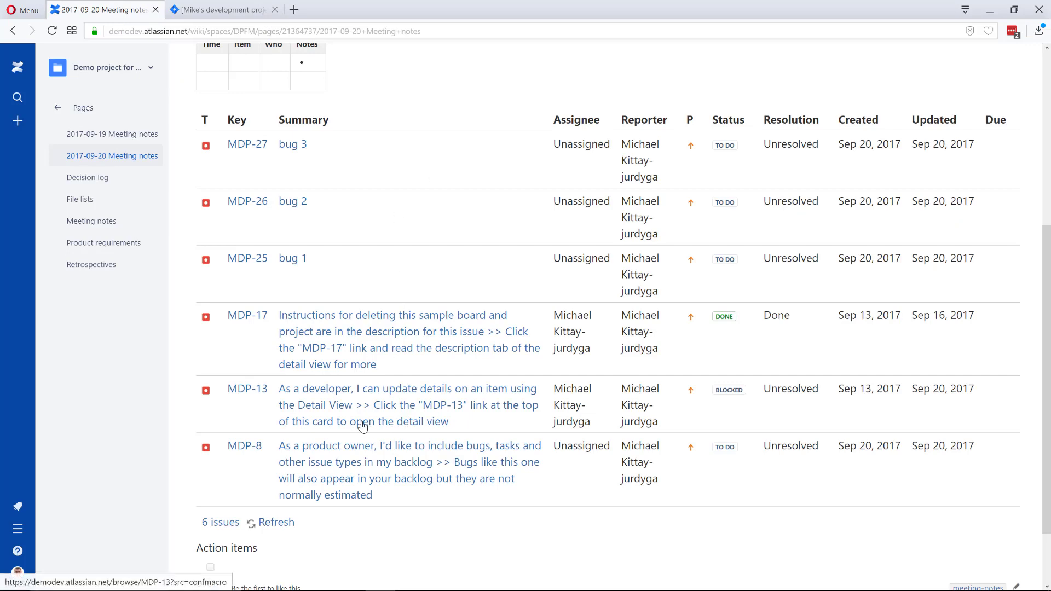
scroll(352, 373, up, 3)
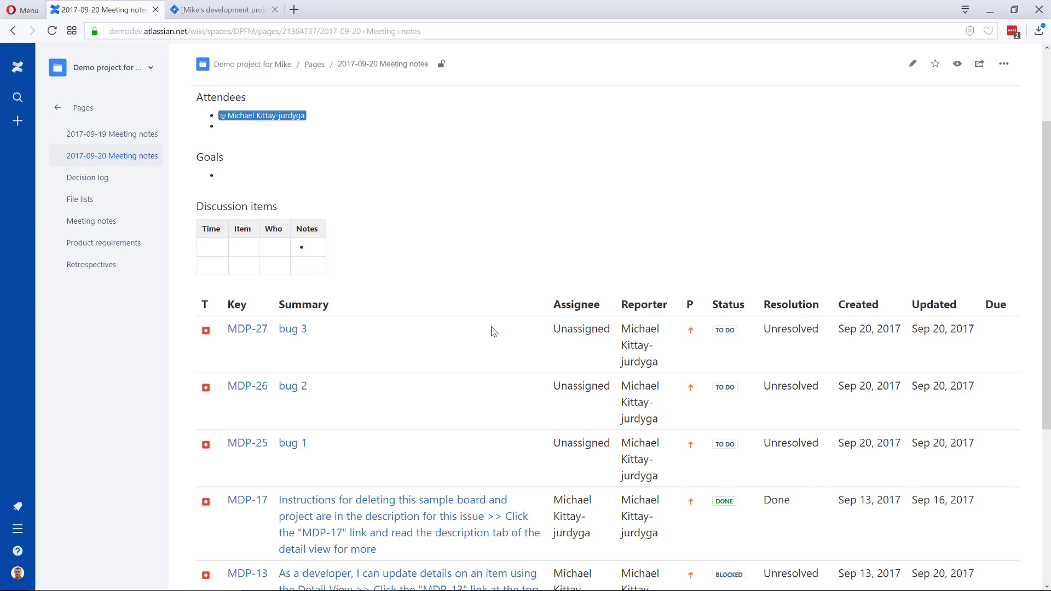
click(212, 11)
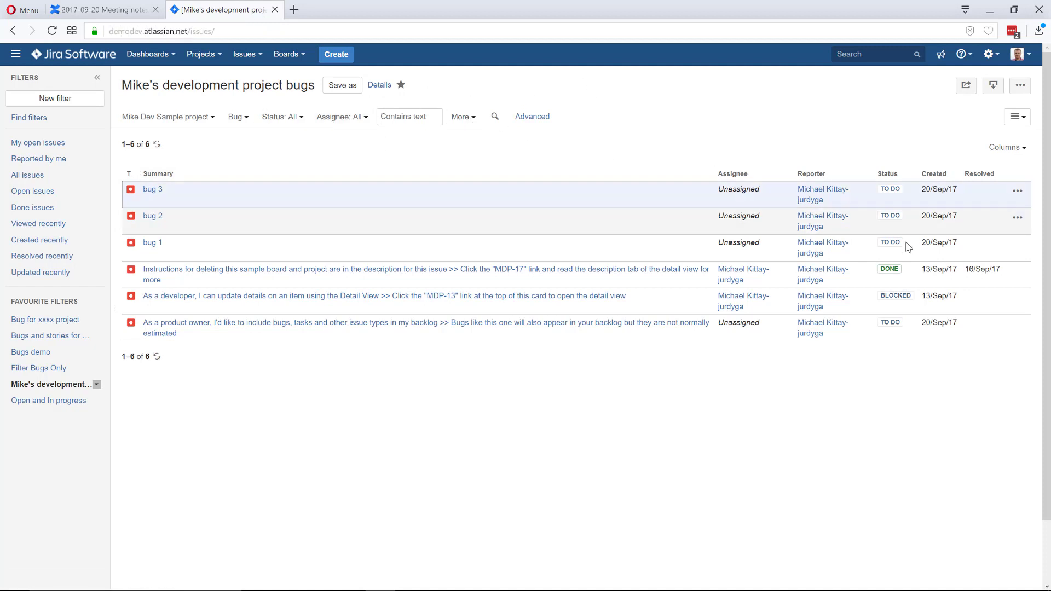
click(295, 121)
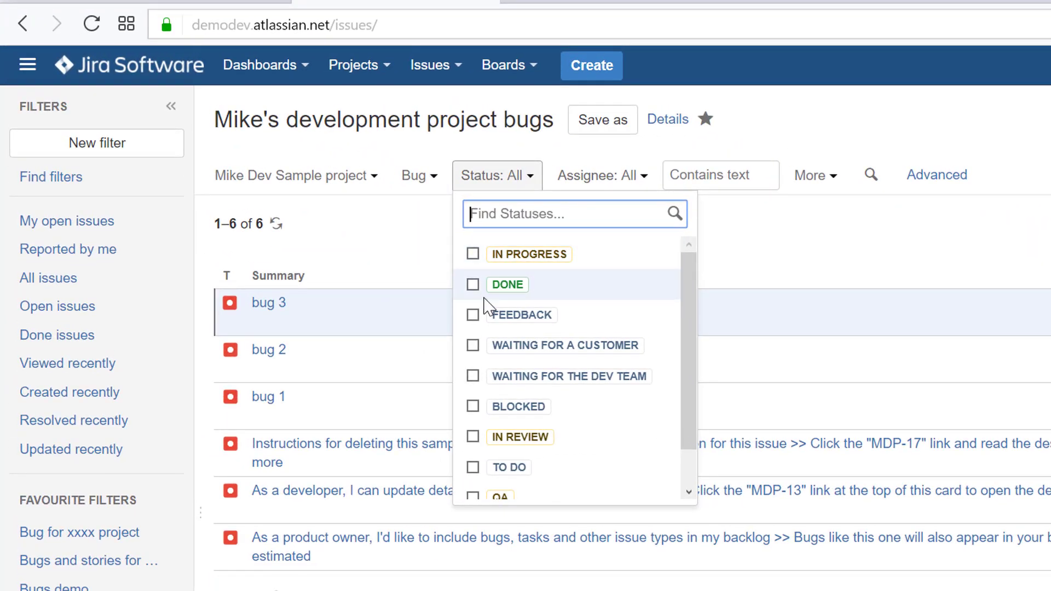
click(473, 253)
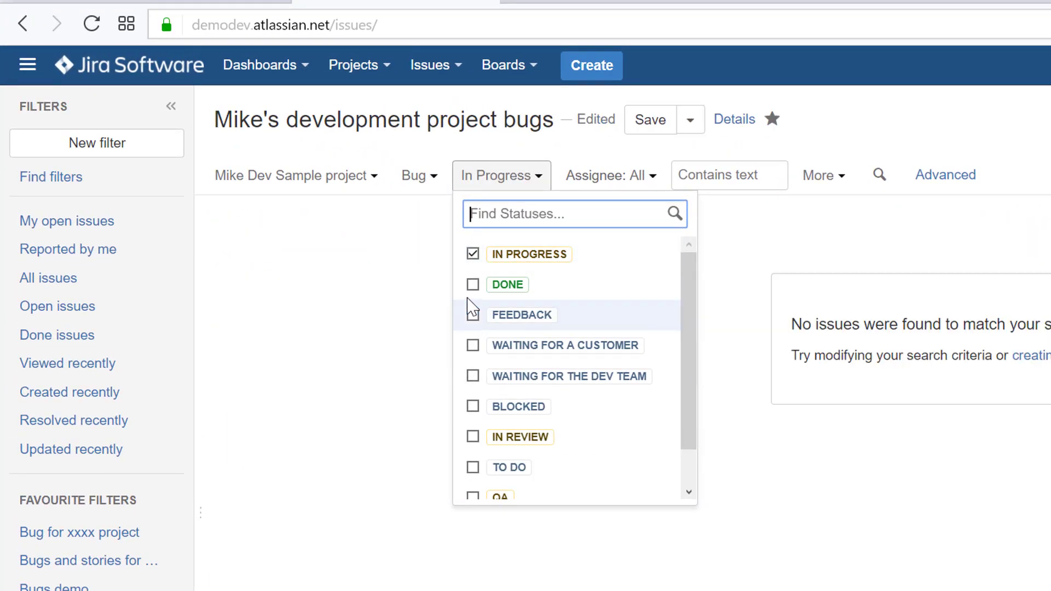
scroll(468, 459, down, 1)
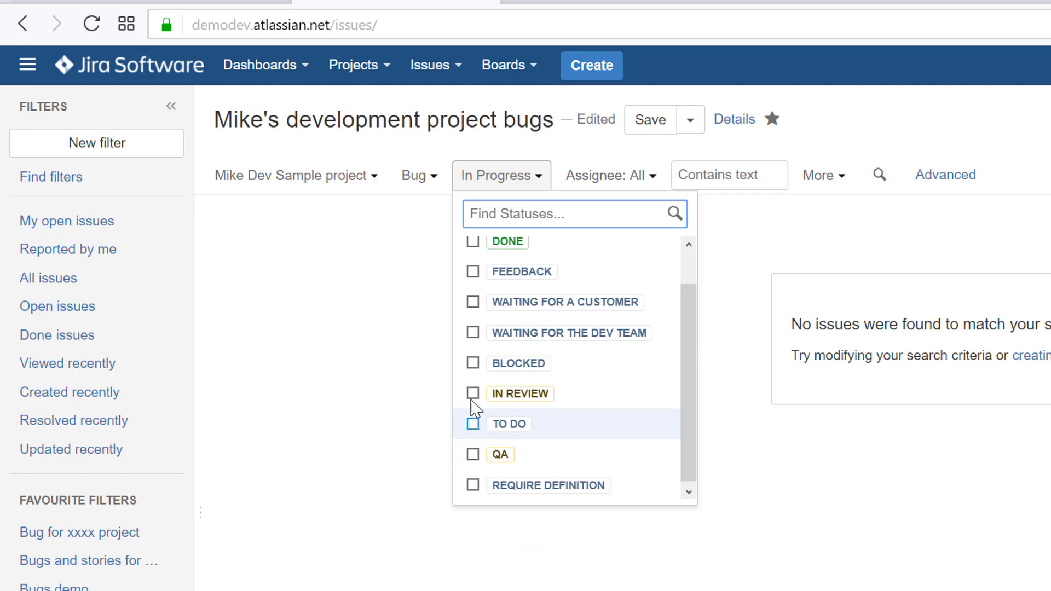
click(473, 423)
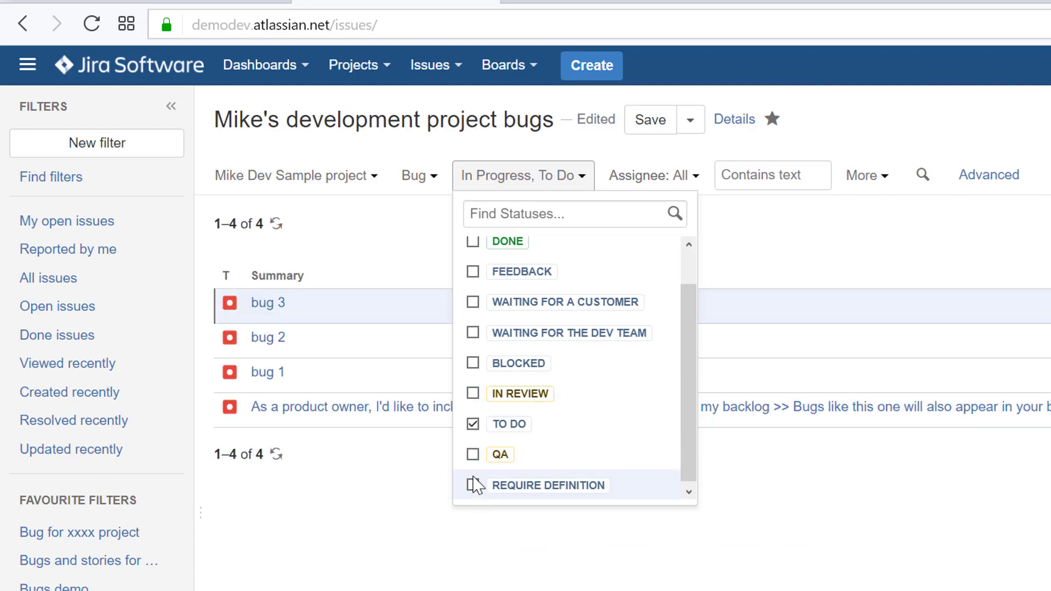
Also tick Blocked, both Waiting statuses, Feedback, QA, Require Definition and In Review.
click(473, 363)
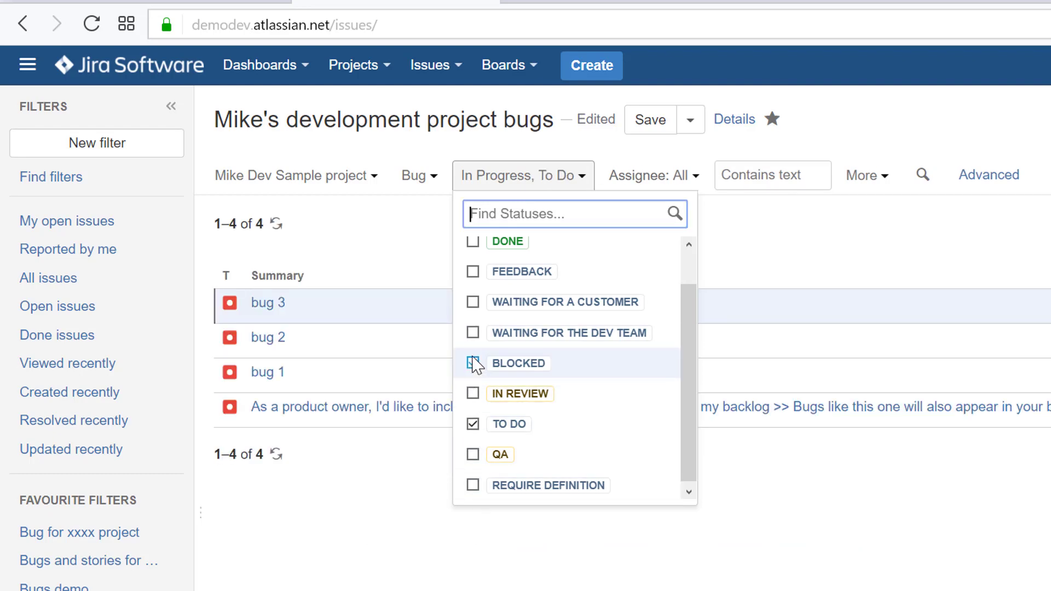
click(473, 332)
click(473, 302)
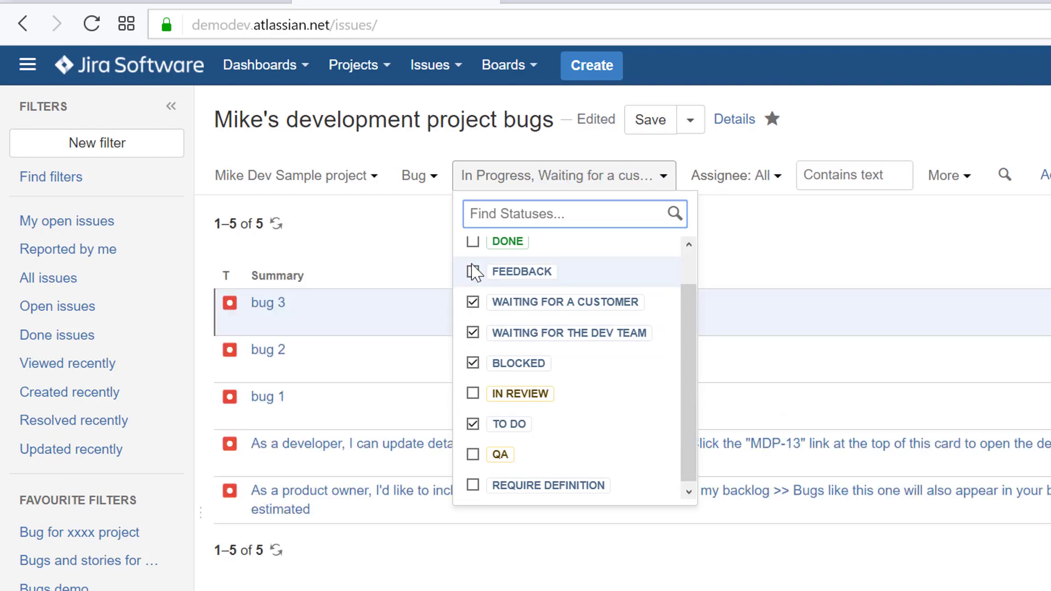
click(473, 271)
click(473, 454)
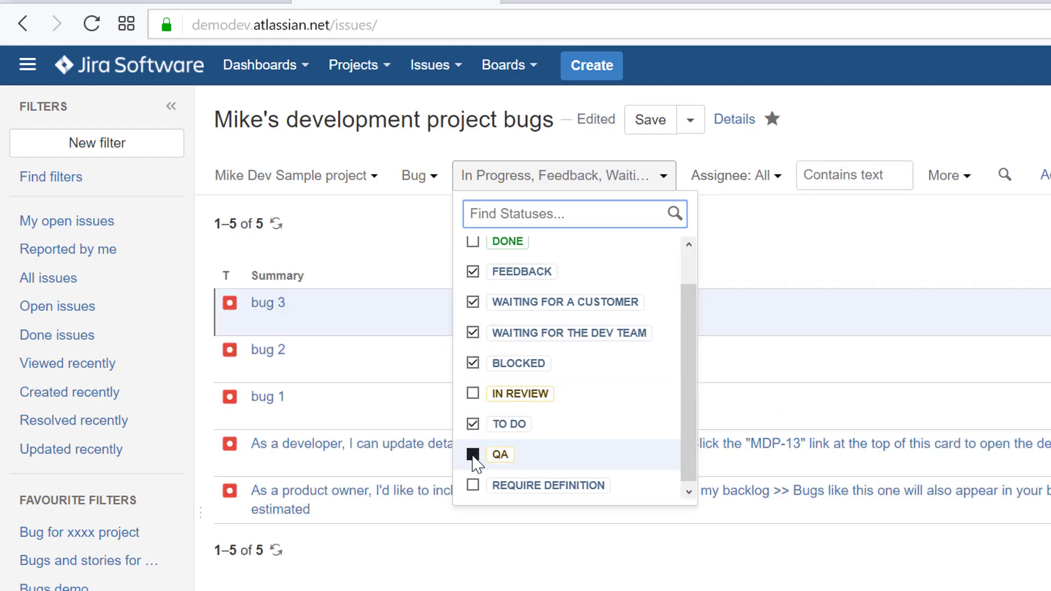
click(473, 484)
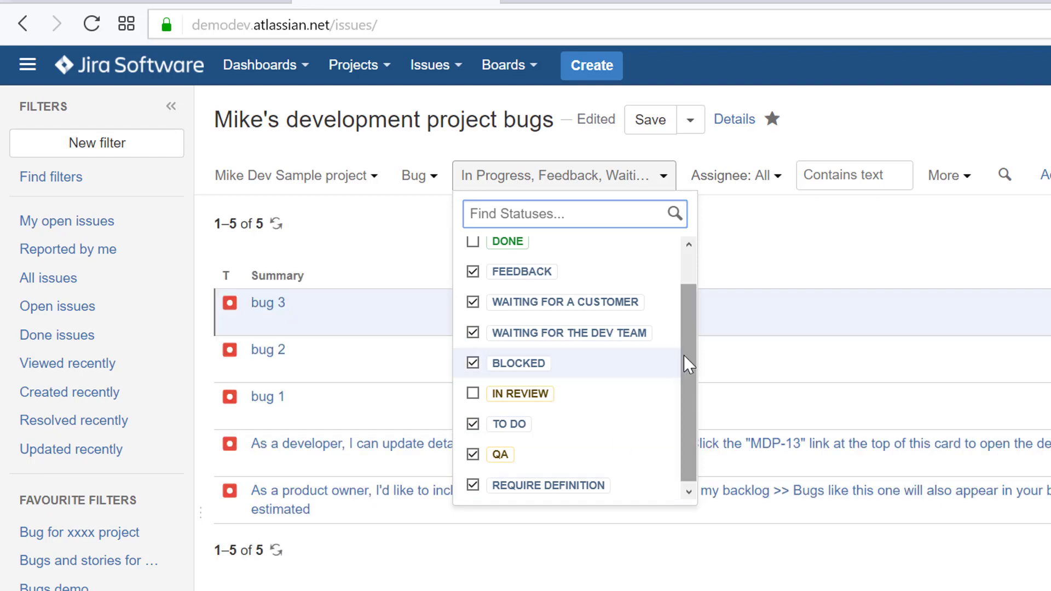
drag(688, 364, 688, 277)
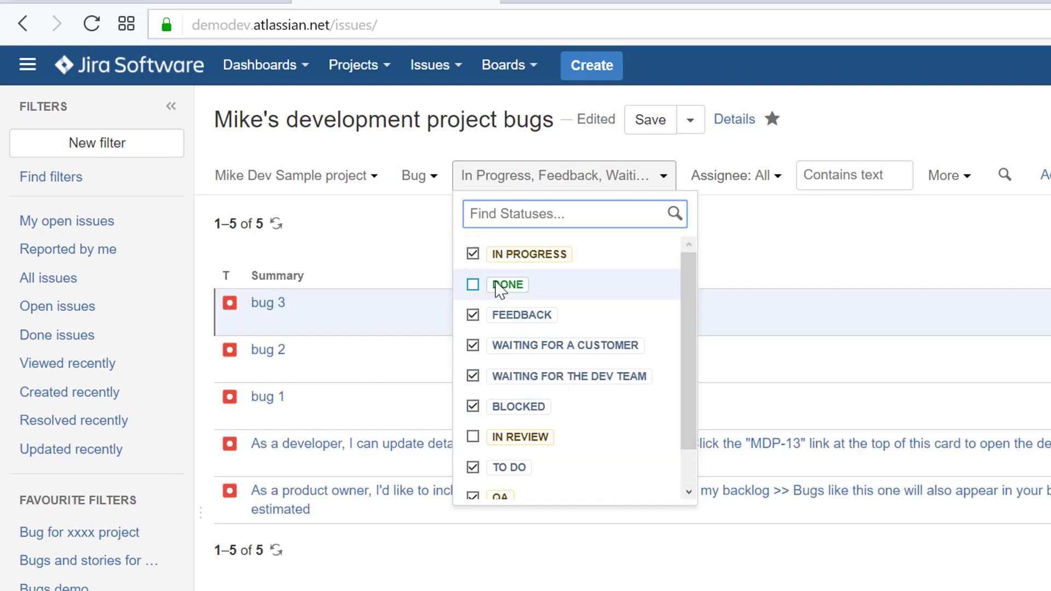
scroll(537, 394, down, 1)
click(471, 395)
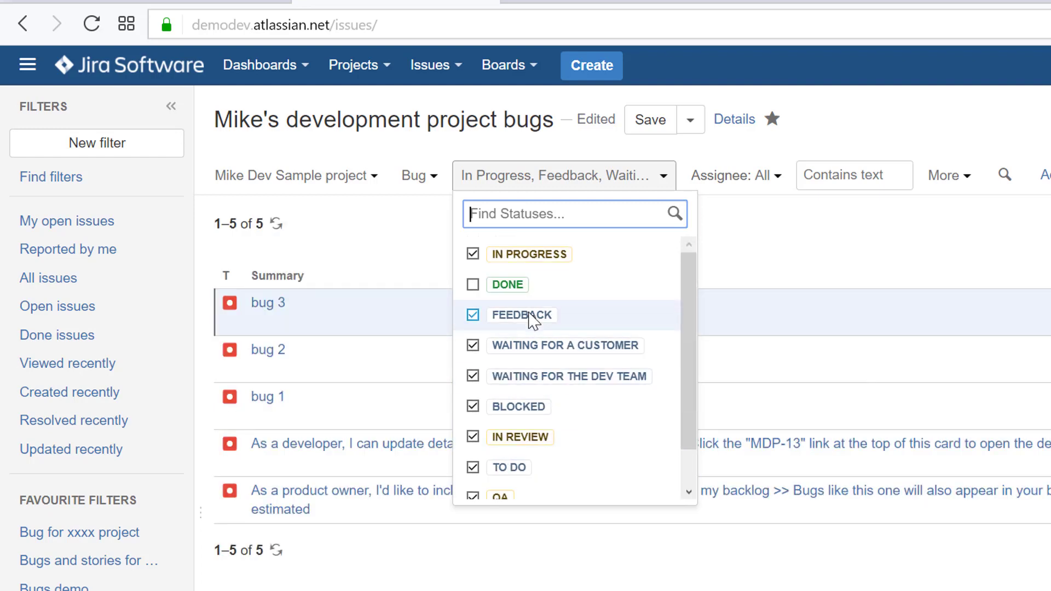
scroll(520, 441, down, 1)
scroll(563, 329, up, 1)
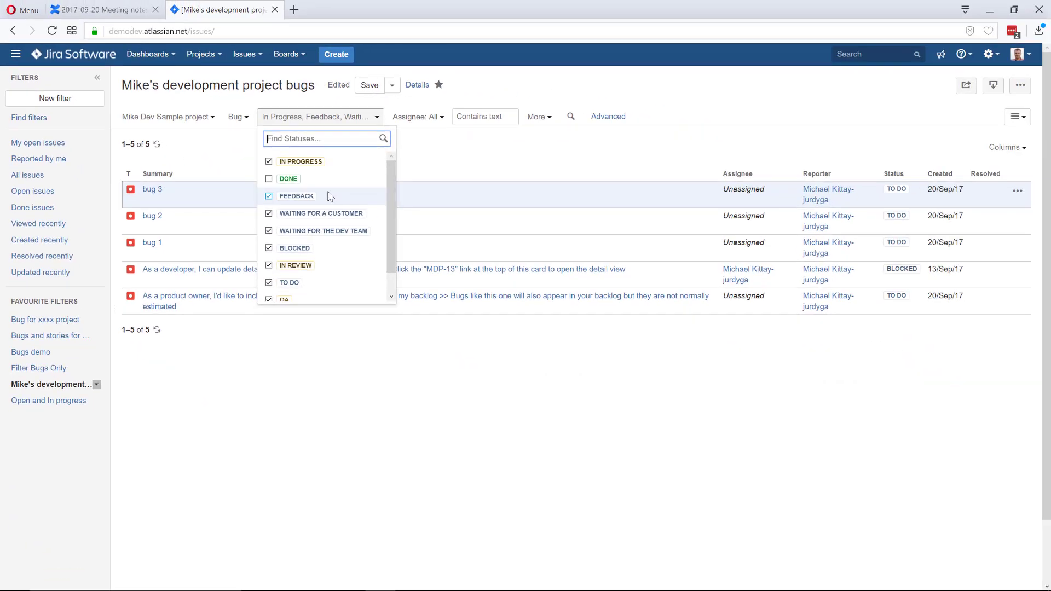
Save the bug filter and refresh the Confluence issue table so it shows the 5 open bugs.
click(366, 86)
click(102, 9)
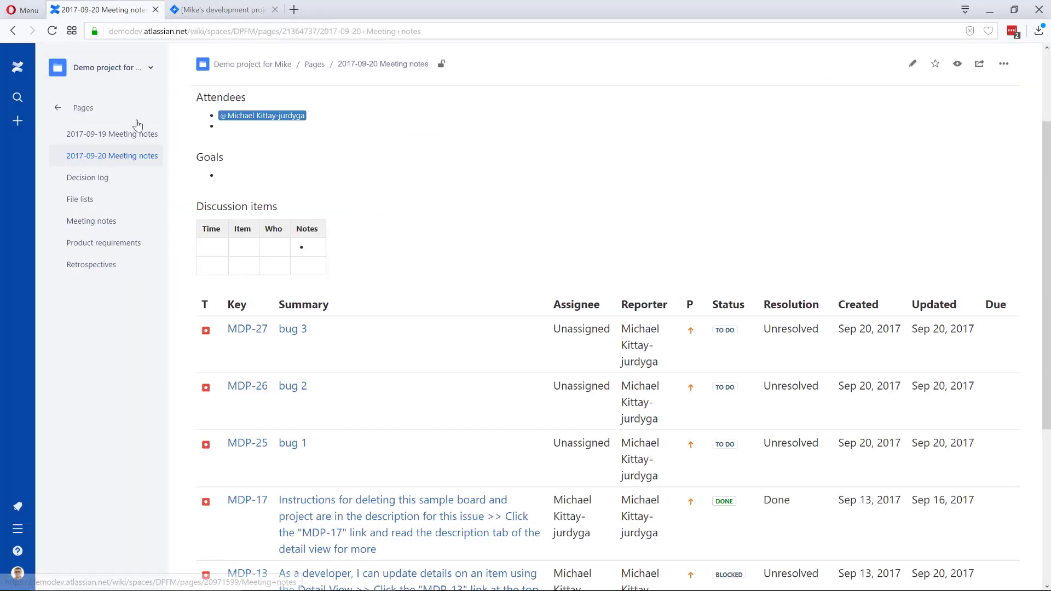
click(52, 30)
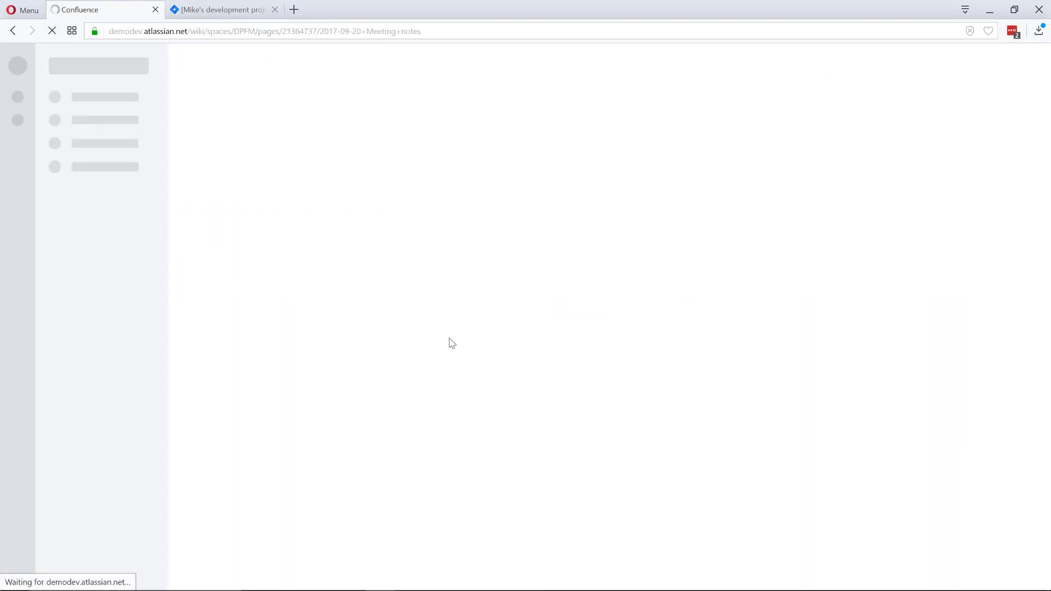
scroll(364, 333, down, 5)
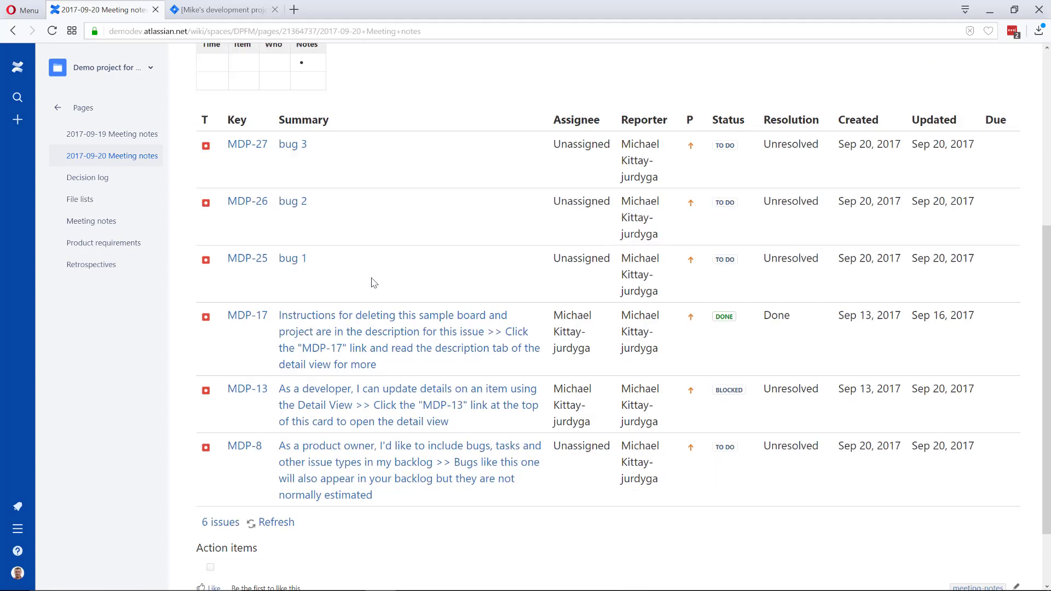
click(256, 522)
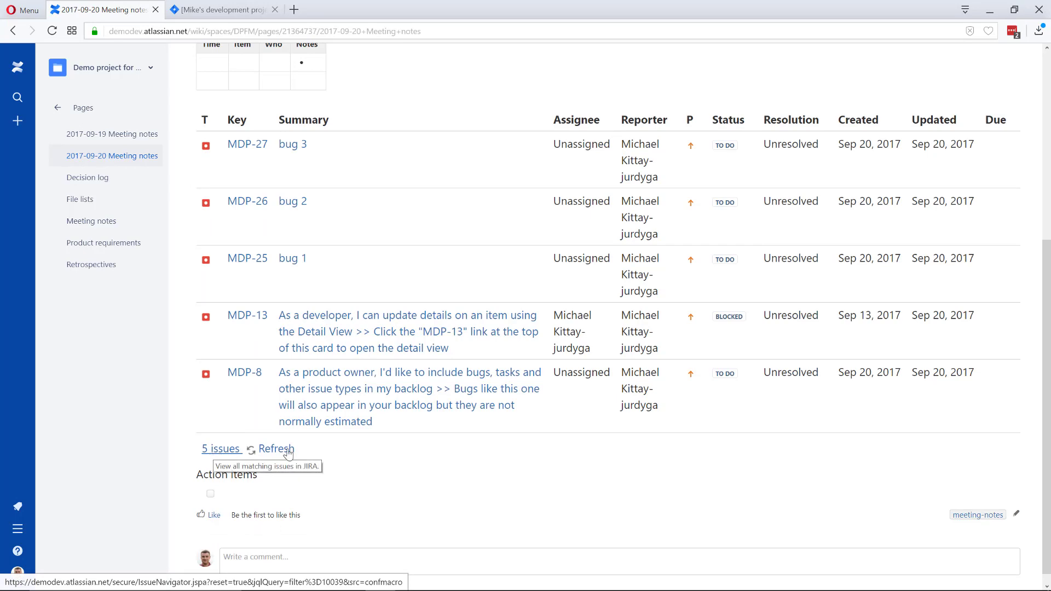
click(250, 10)
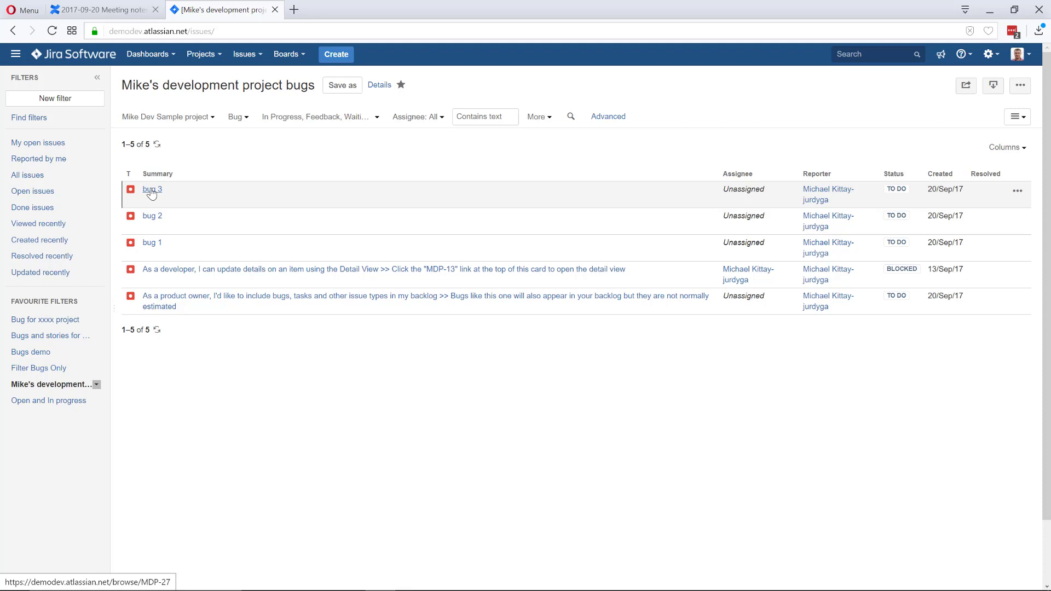
Move bug 1 (MDP-25) to the Done status.
click(156, 247)
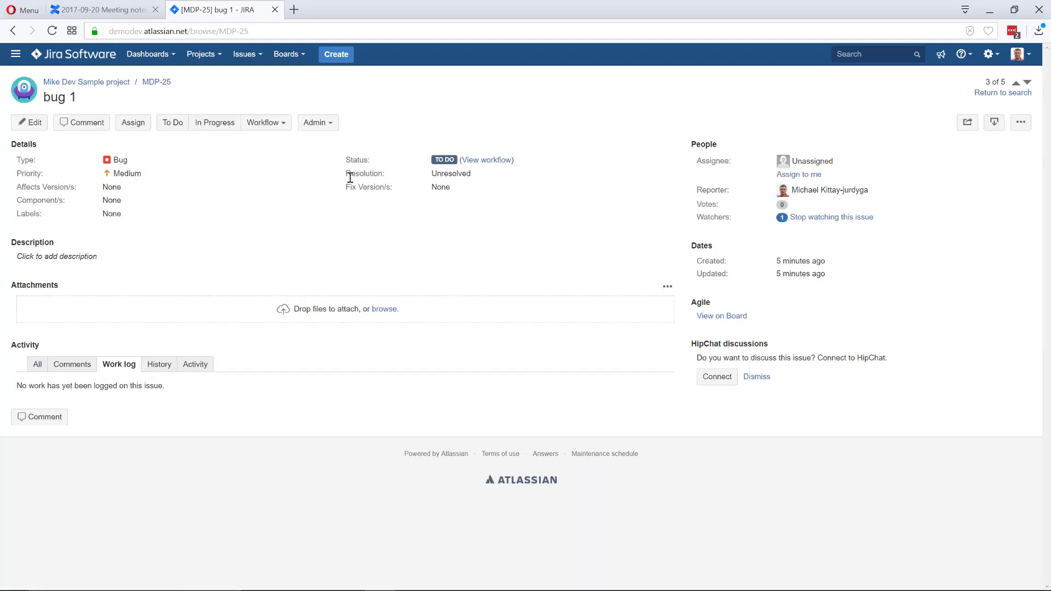
click(274, 123)
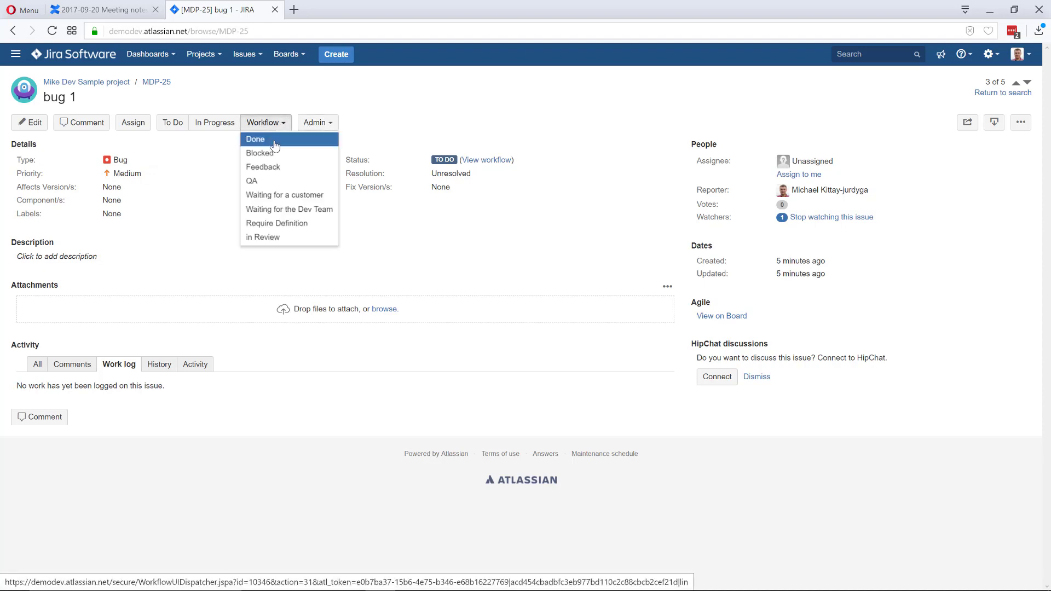
click(275, 141)
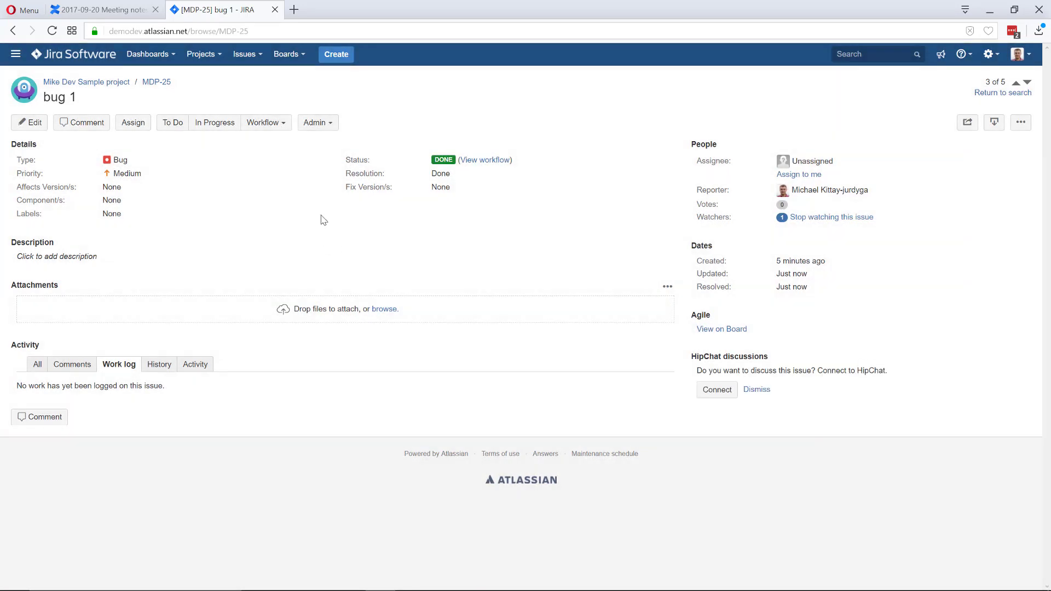
Reopen the saved project bugs filter and return to the Confluence meeting notes.
click(241, 57)
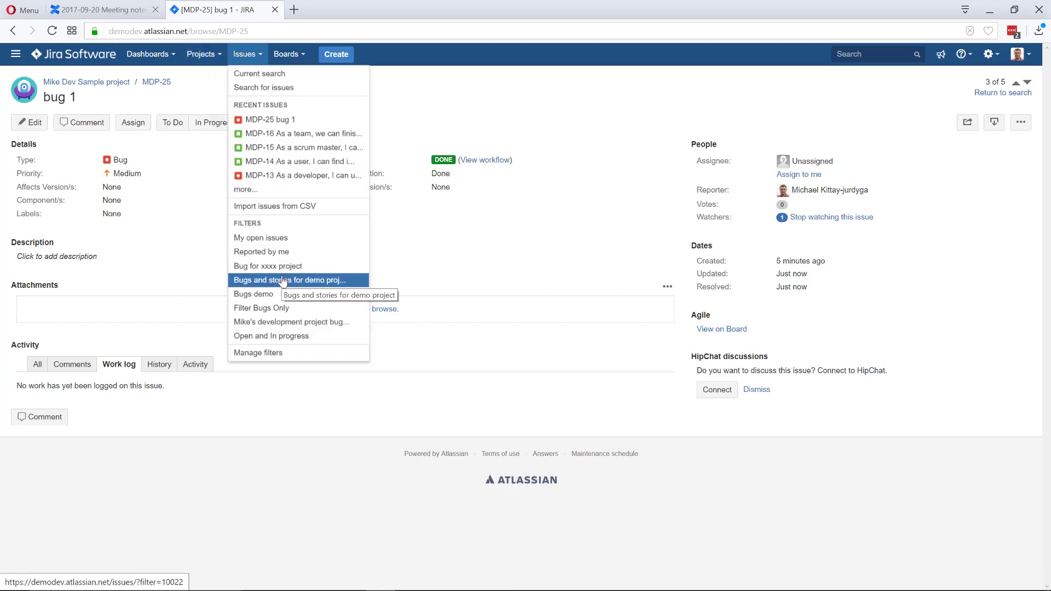
click(288, 322)
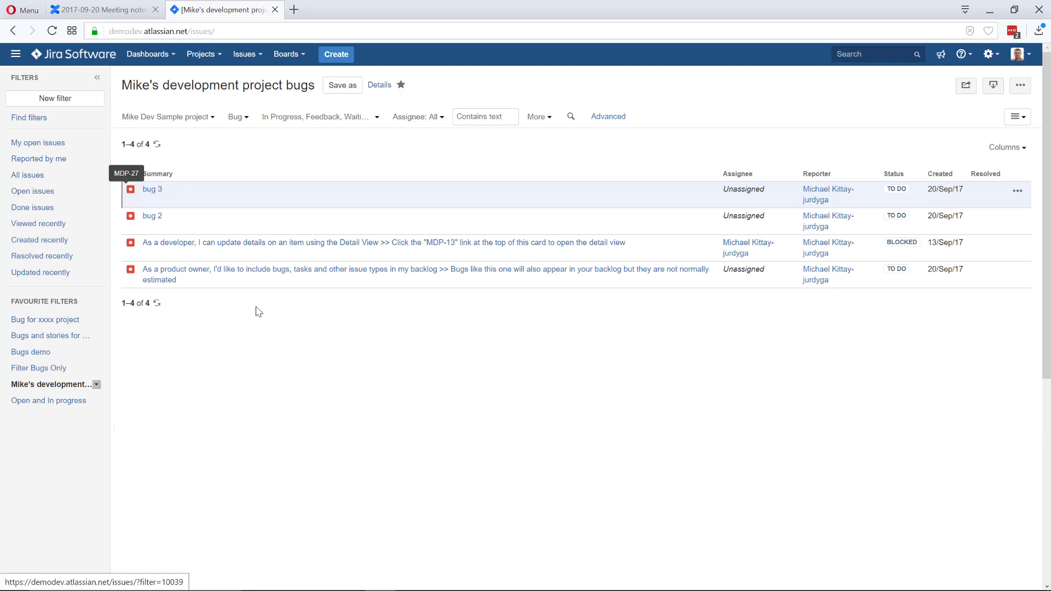
click(101, 9)
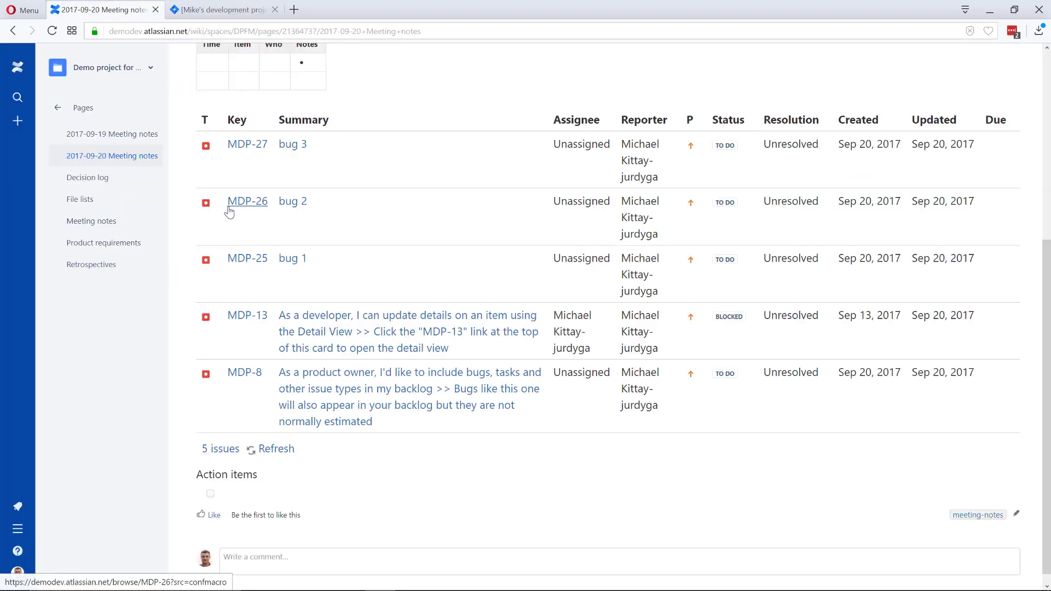
Refresh the embedded Jira table so bug 1 drops out, leaving four issues, and review it.
click(251, 450)
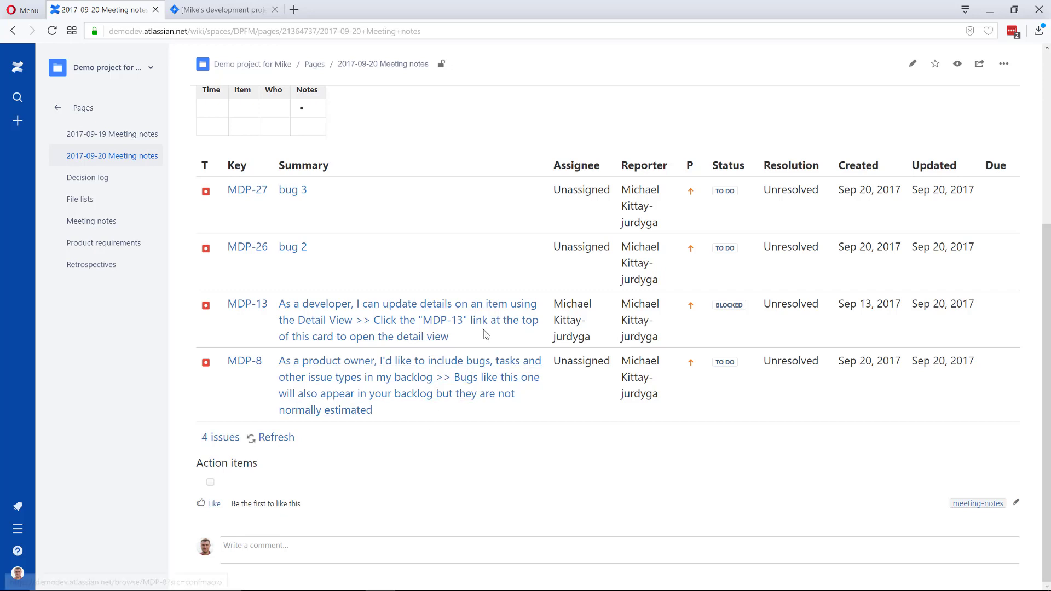
scroll(481, 342, up, 2)
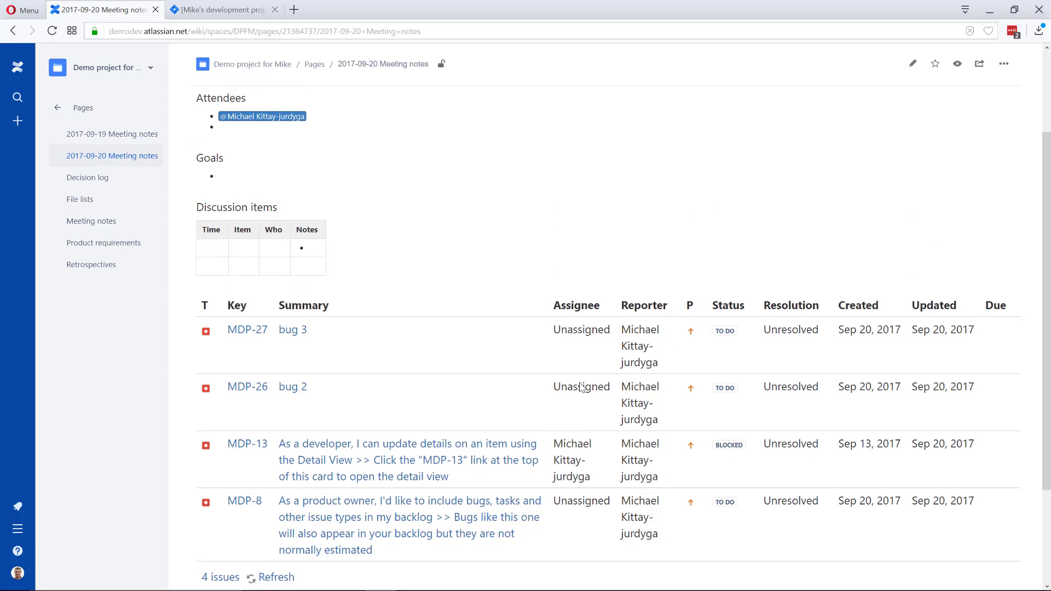
scroll(826, 250, up, 2)
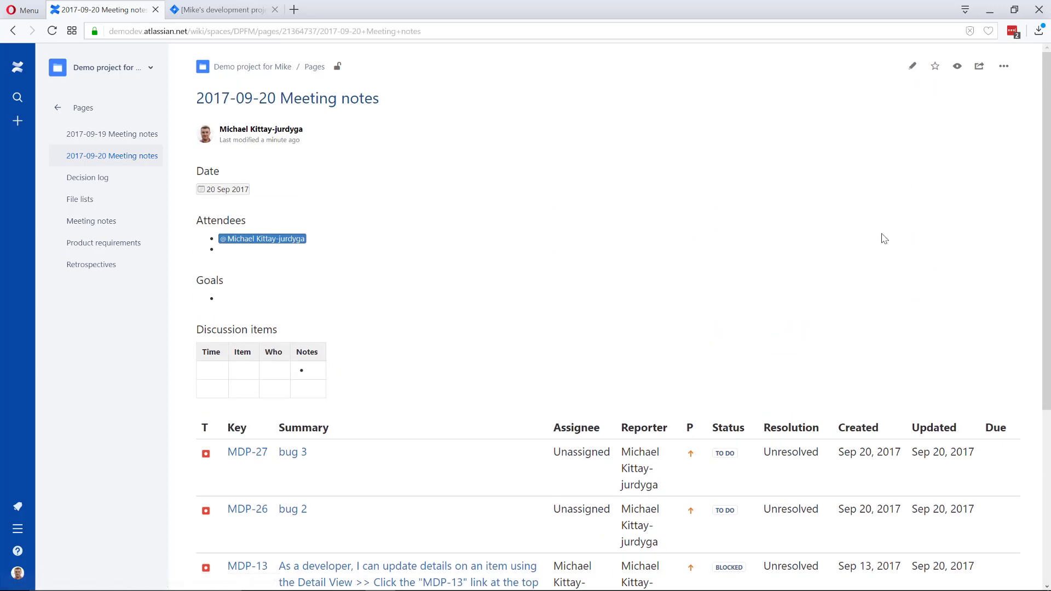
scroll(861, 263, down, 2)
scroll(862, 275, down, 2)
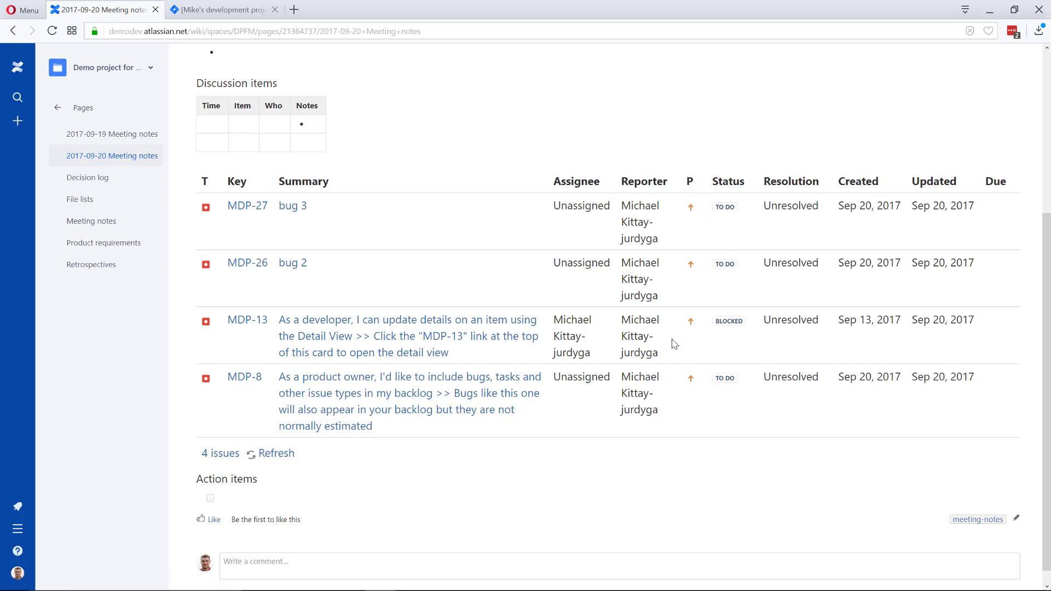
scroll(674, 442, up, 3)
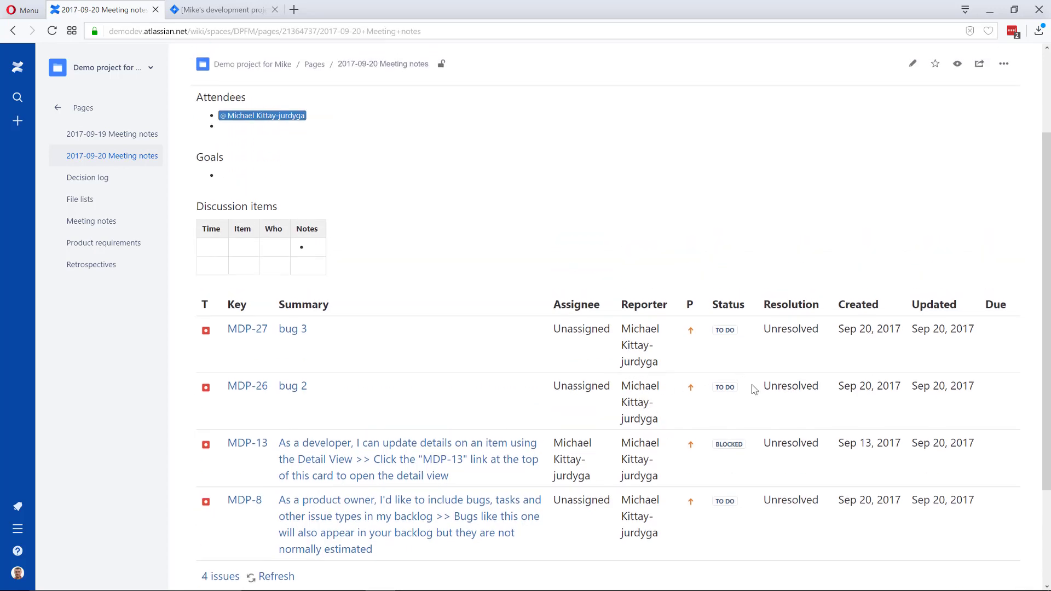
scroll(876, 246, up, 3)
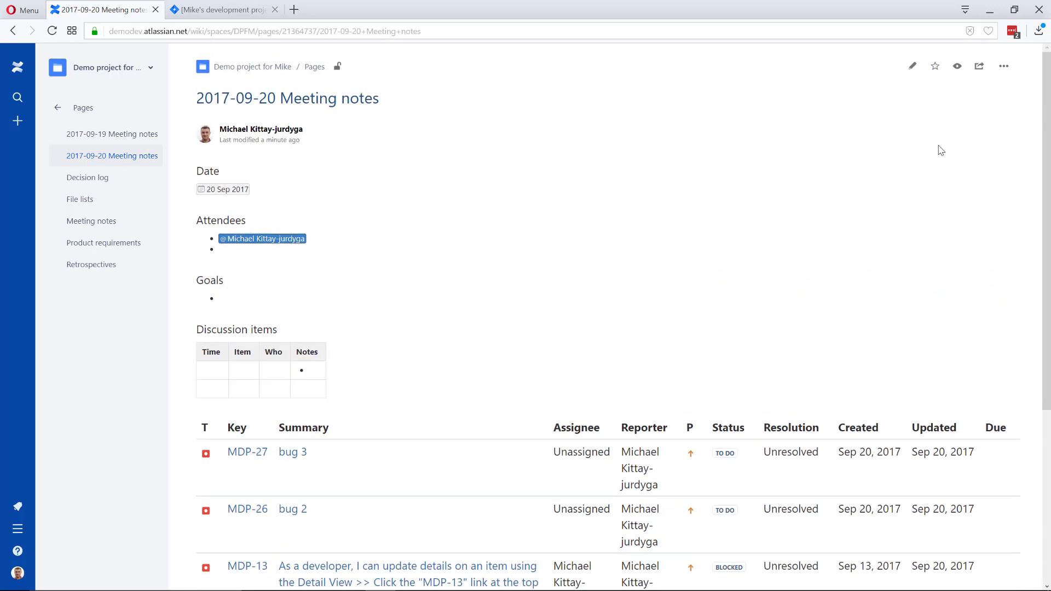
Edit the meeting-notes page and reopen the embedded Jira table's macro settings.
click(912, 63)
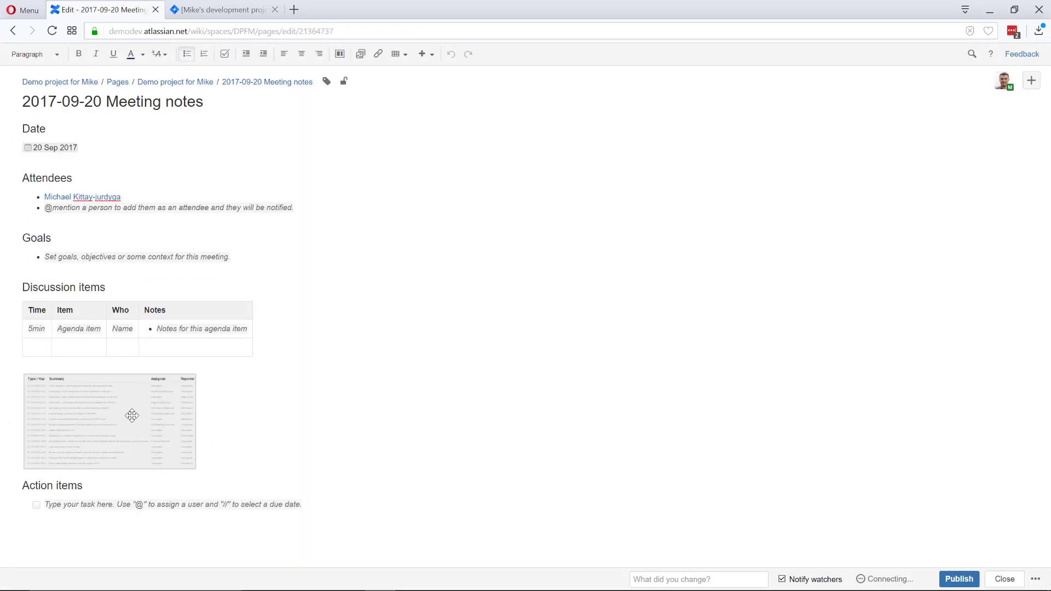
click(127, 416)
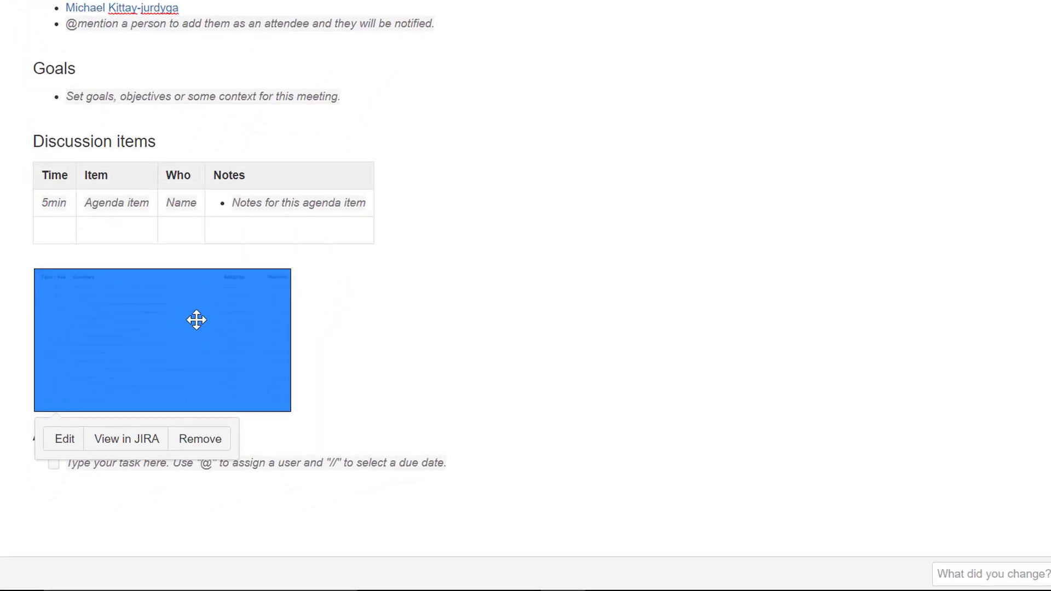
click(60, 442)
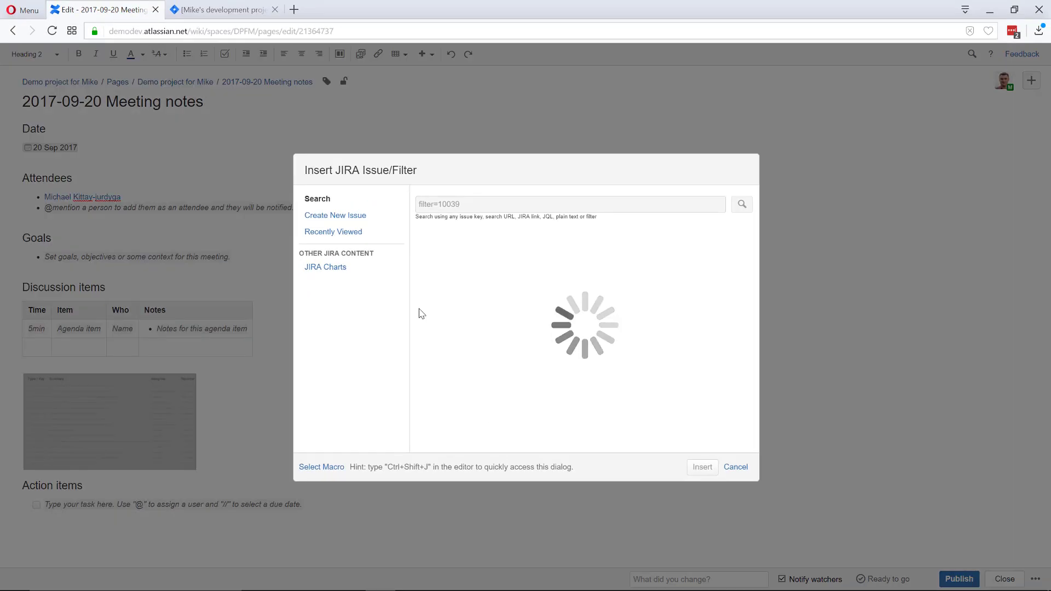
click(421, 312)
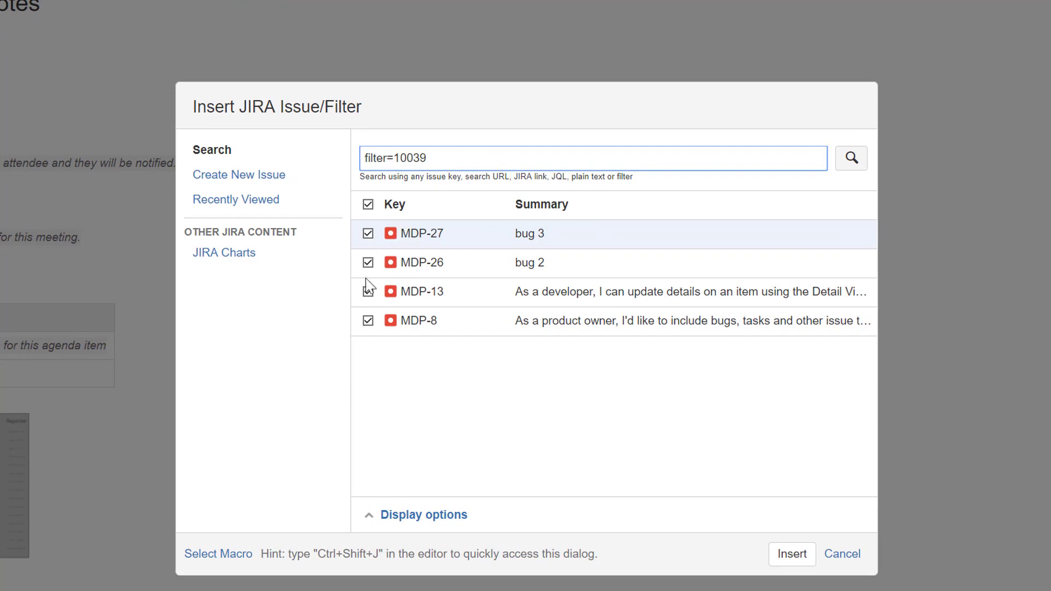
Remove the Key, Priority and Due Date columns, insert the table and publish the page.
click(402, 517)
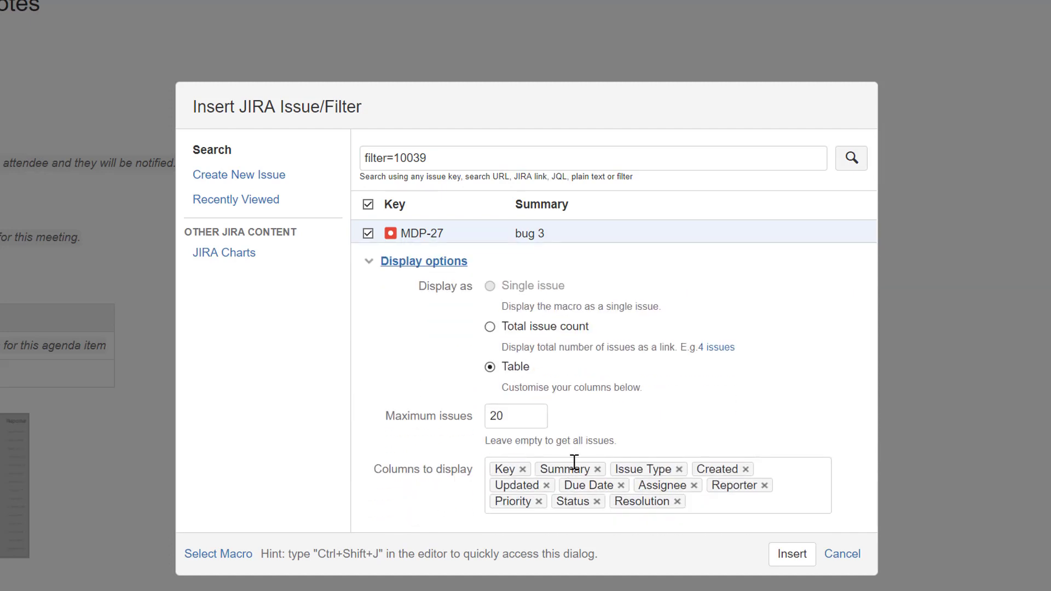
click(522, 470)
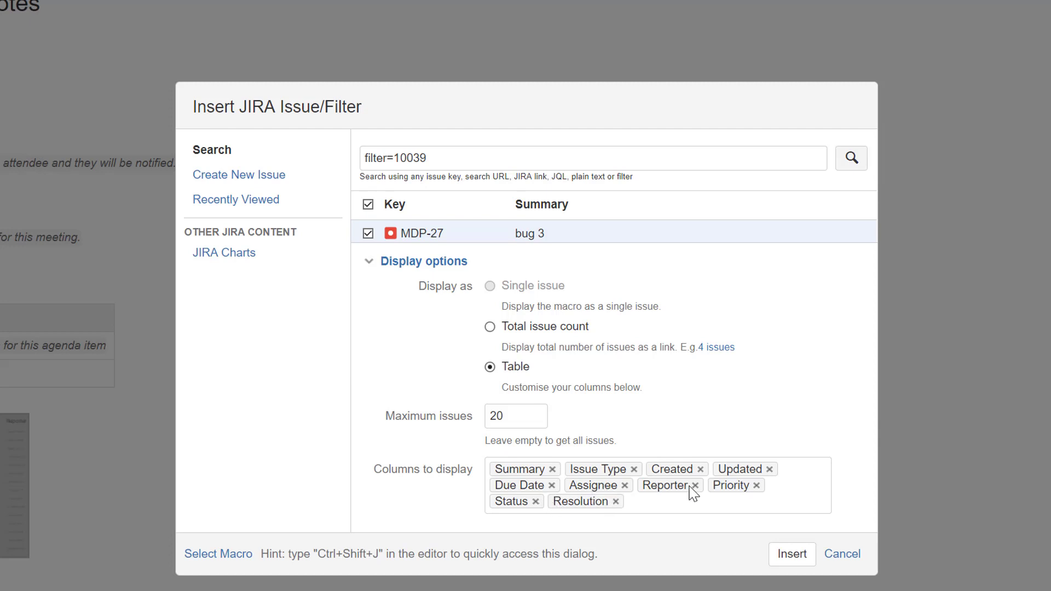
click(756, 485)
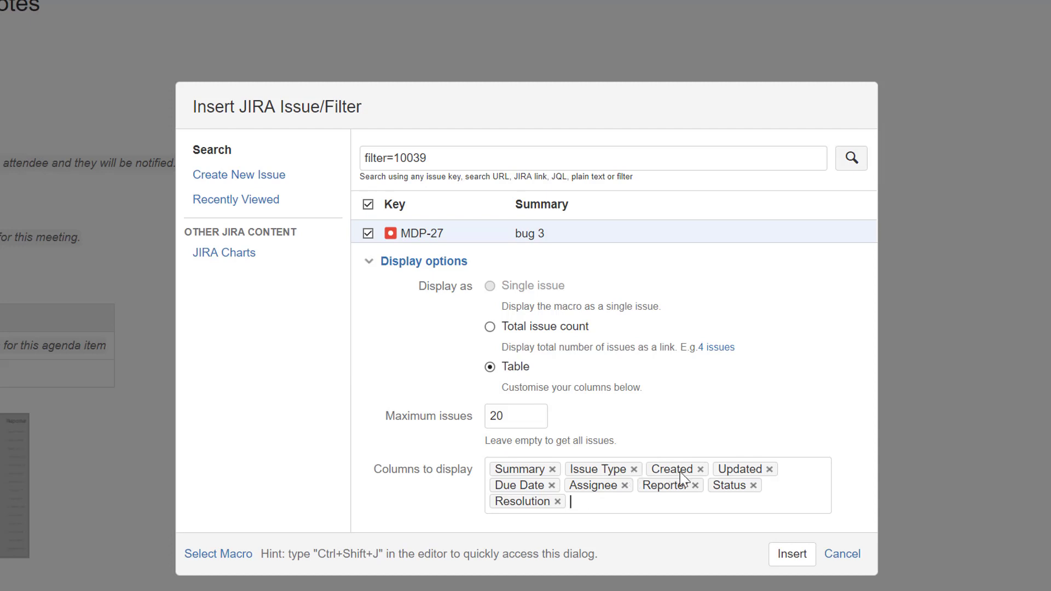
click(551, 486)
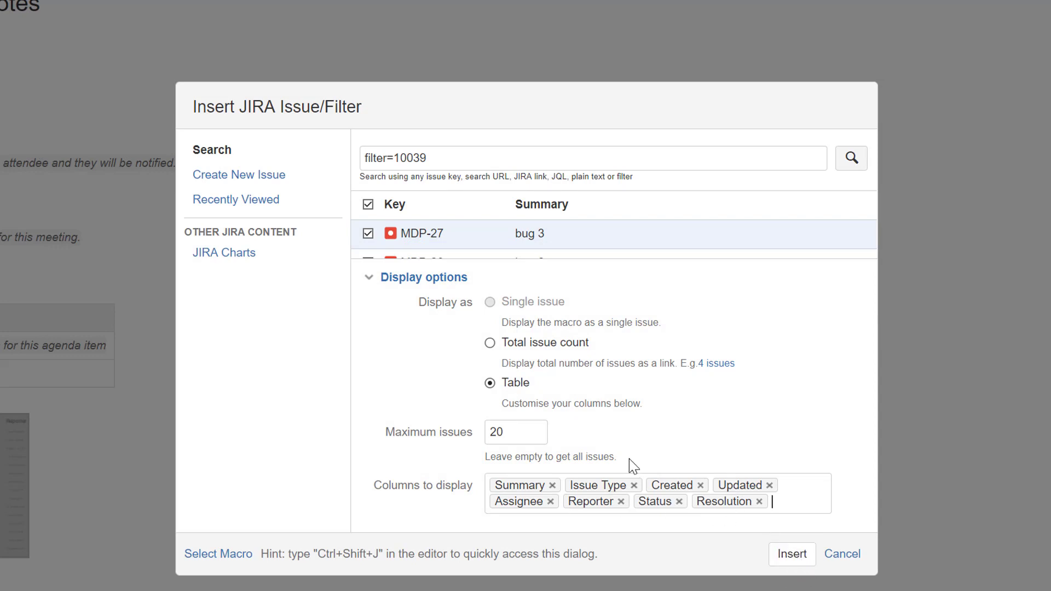
click(788, 553)
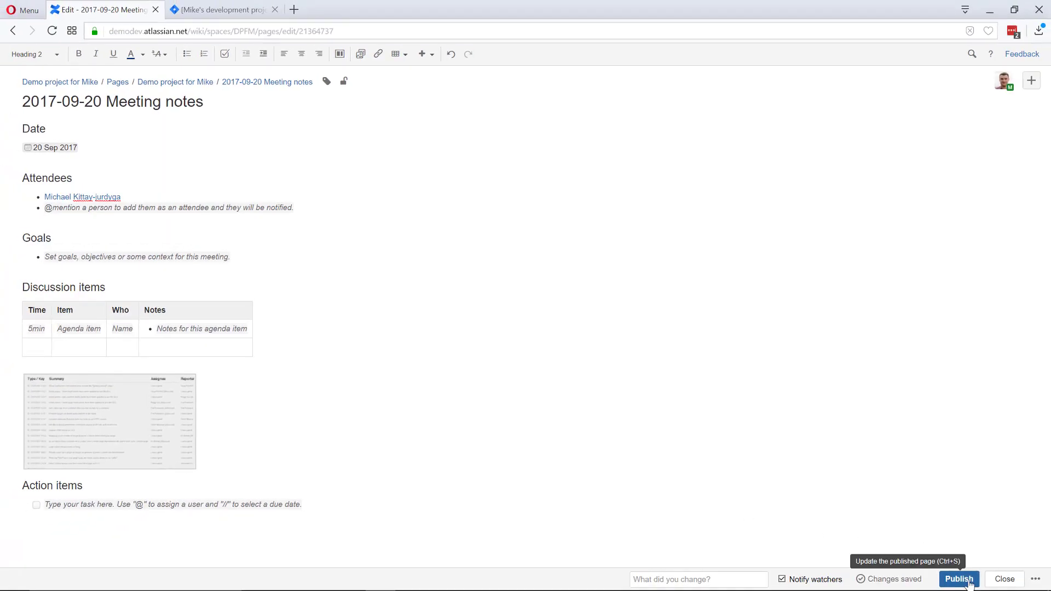
click(959, 579)
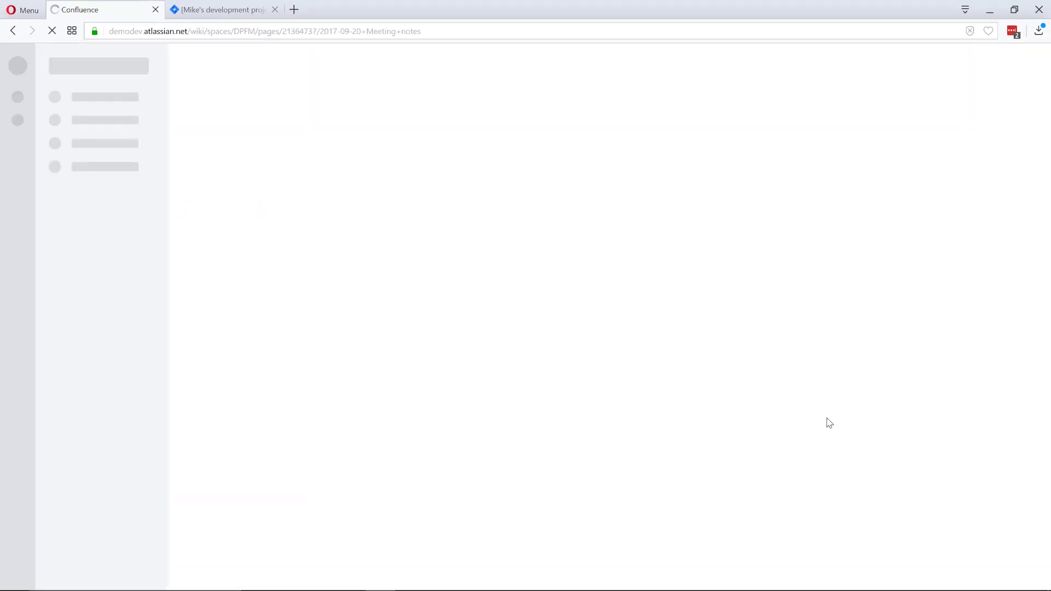
Check the republished table's reduced columns, then put the page back into edit mode.
scroll(717, 394, down, 4)
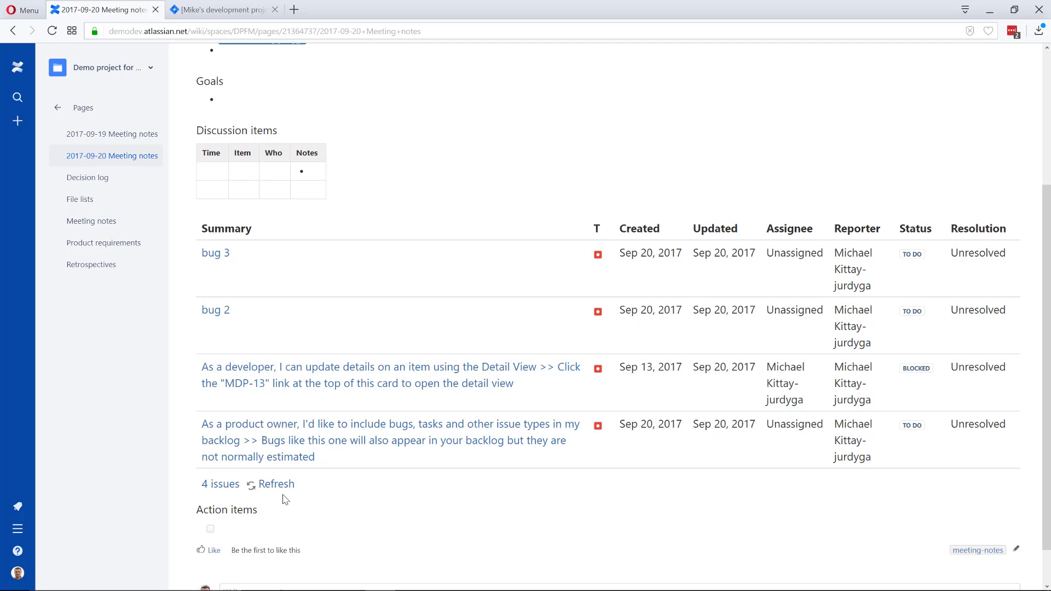
scroll(369, 520, up, 4)
scroll(622, 334, down, 5)
scroll(645, 448, up, 5)
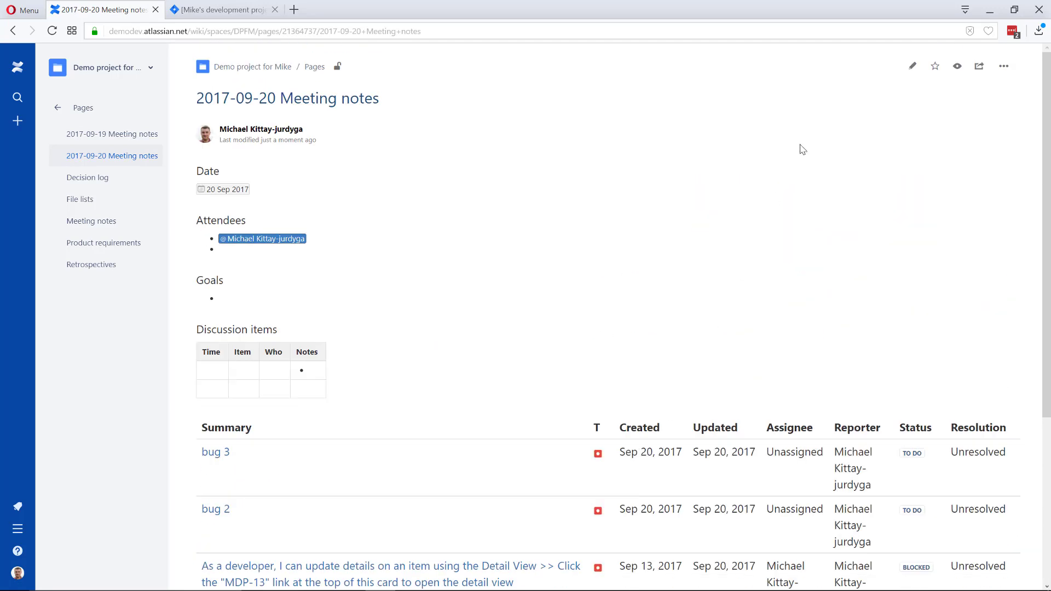
click(912, 66)
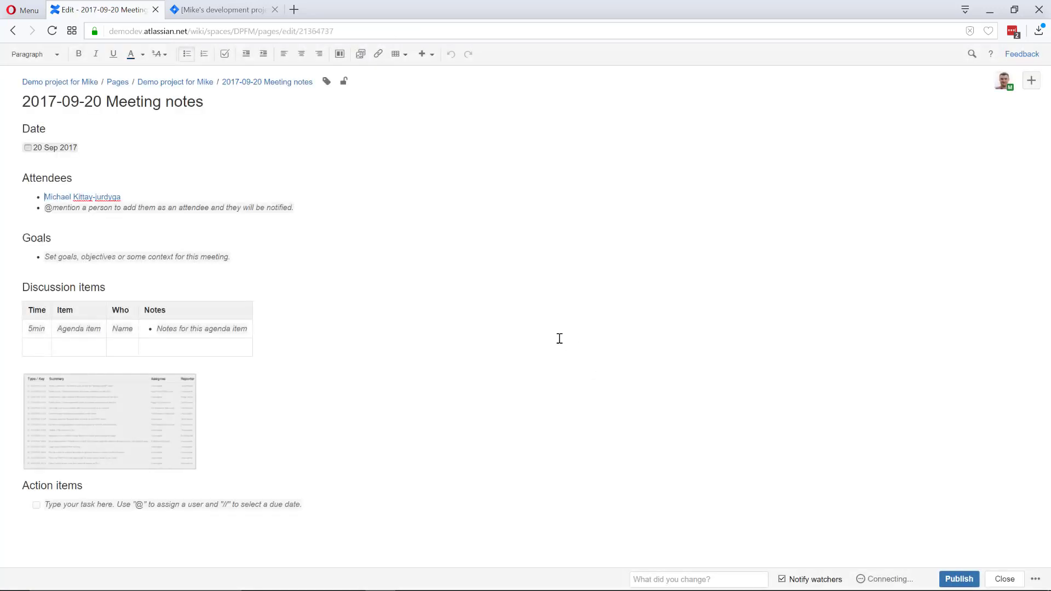
Start a Jira pie chart from the table macro and preview it using the bug filter's URL.
click(54, 415)
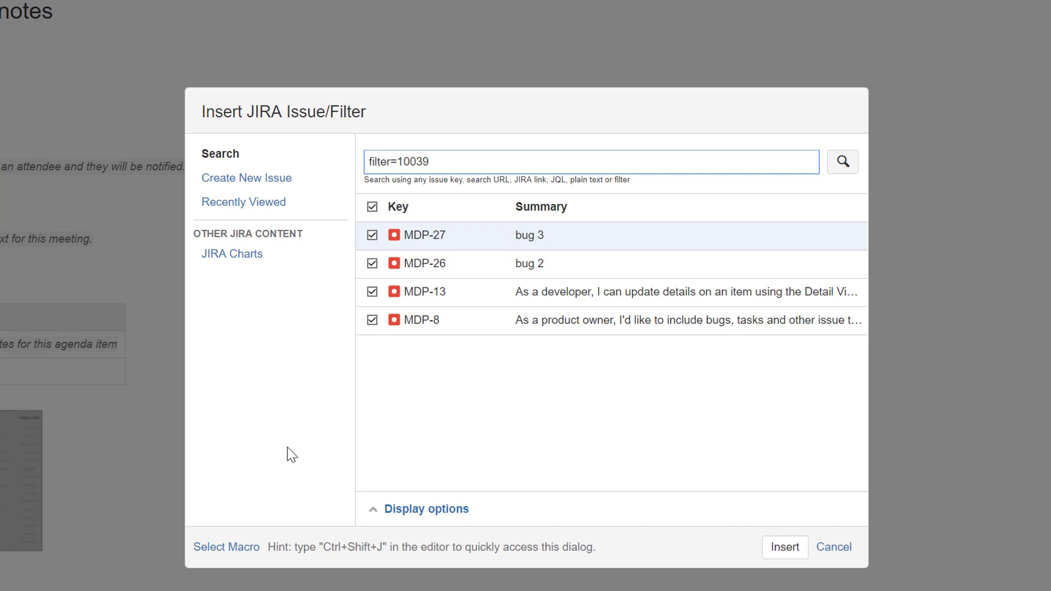
click(231, 255)
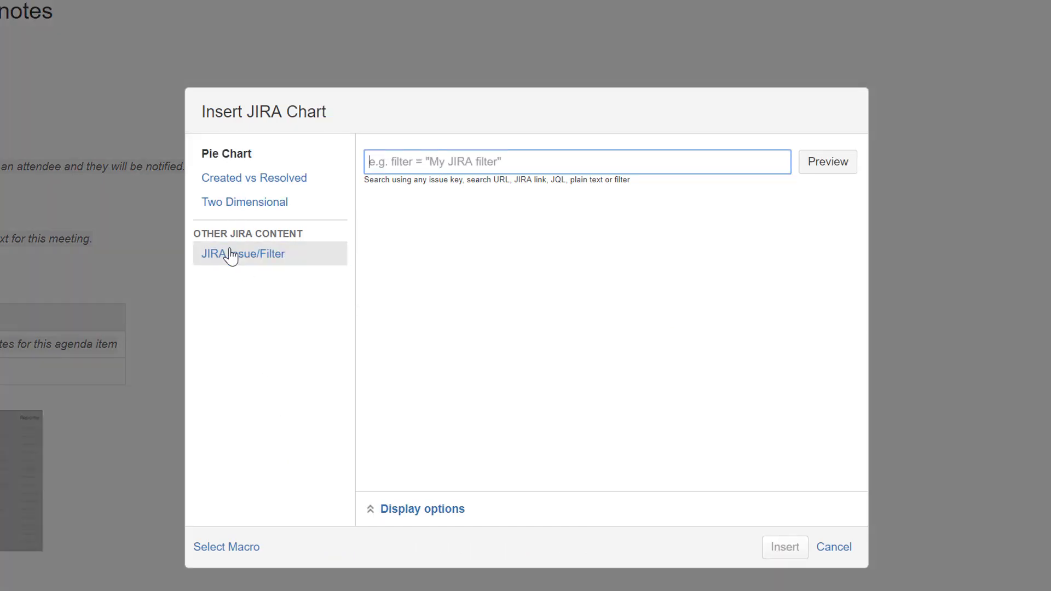
click(565, 162)
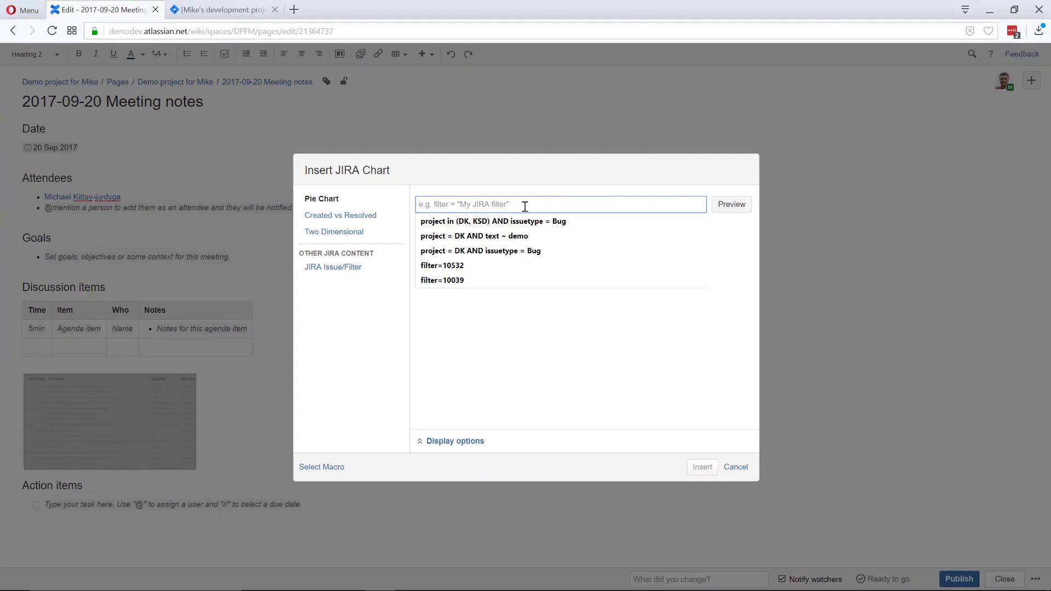
click(219, 7)
click(318, 30)
key(ctrl+c)
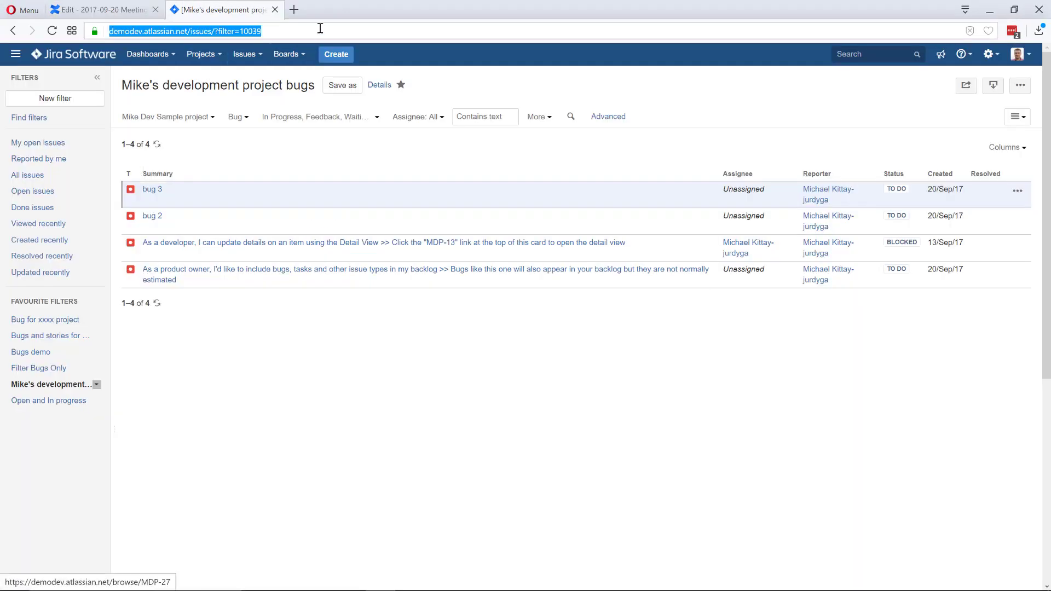
click(134, 11)
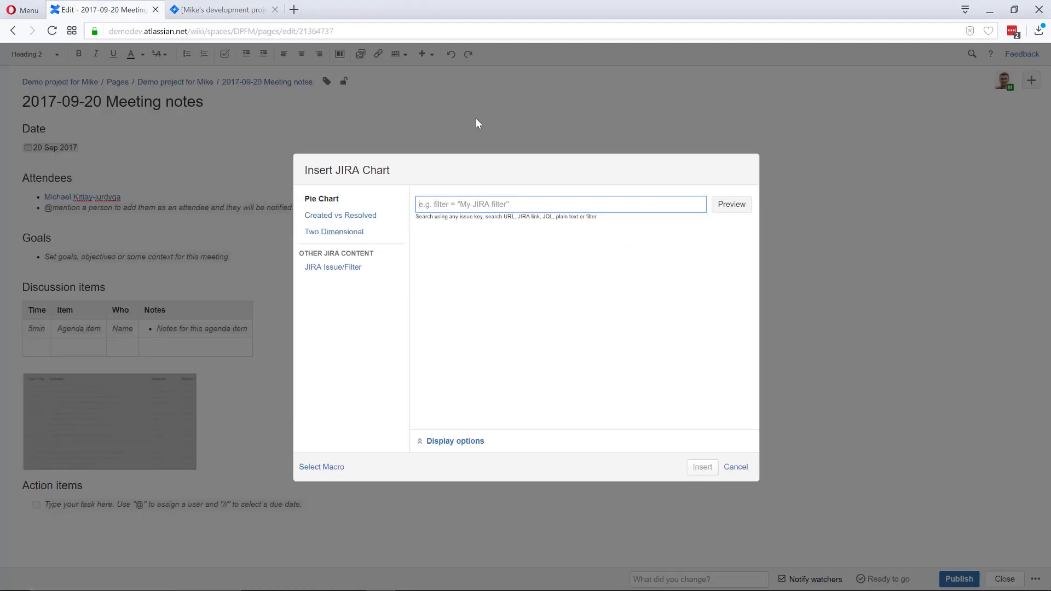
click(500, 201)
key(ctrl+v)
click(732, 205)
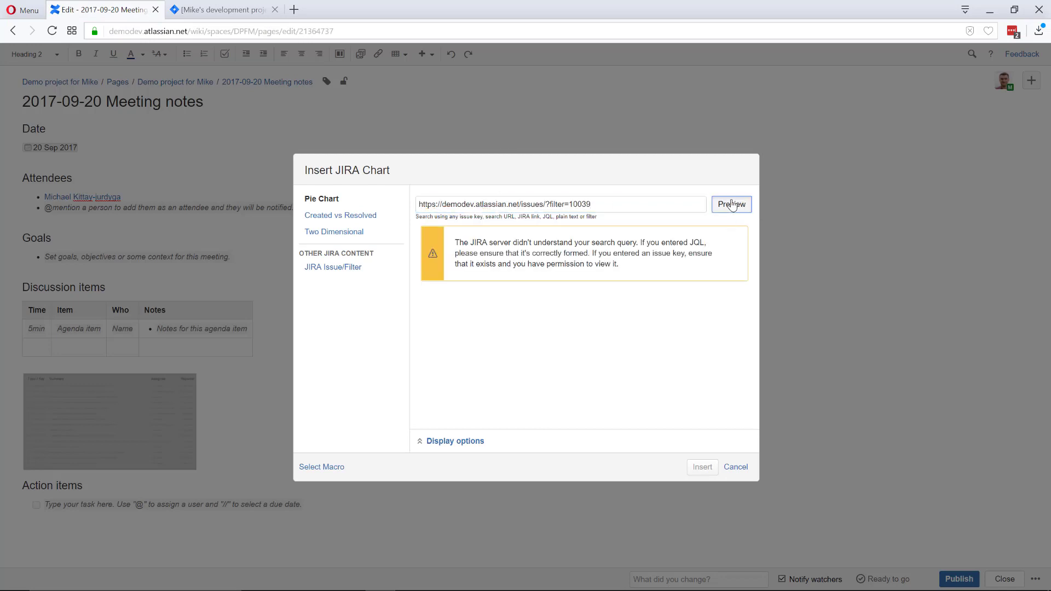
Replace the chart query with the filter's JQL copied from Jira and preview the pie chart.
click(219, 10)
click(608, 116)
click(285, 119)
key(ctrl+a)
key(ctrl+c)
click(104, 10)
click(511, 202)
key(ctrl+a)
key(ctrl+v)
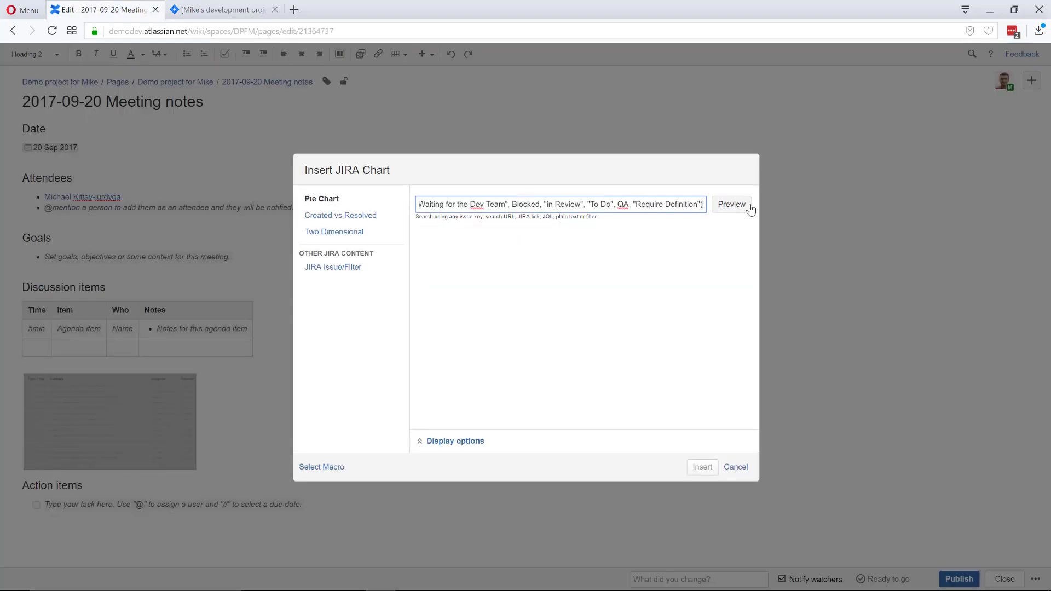
click(729, 205)
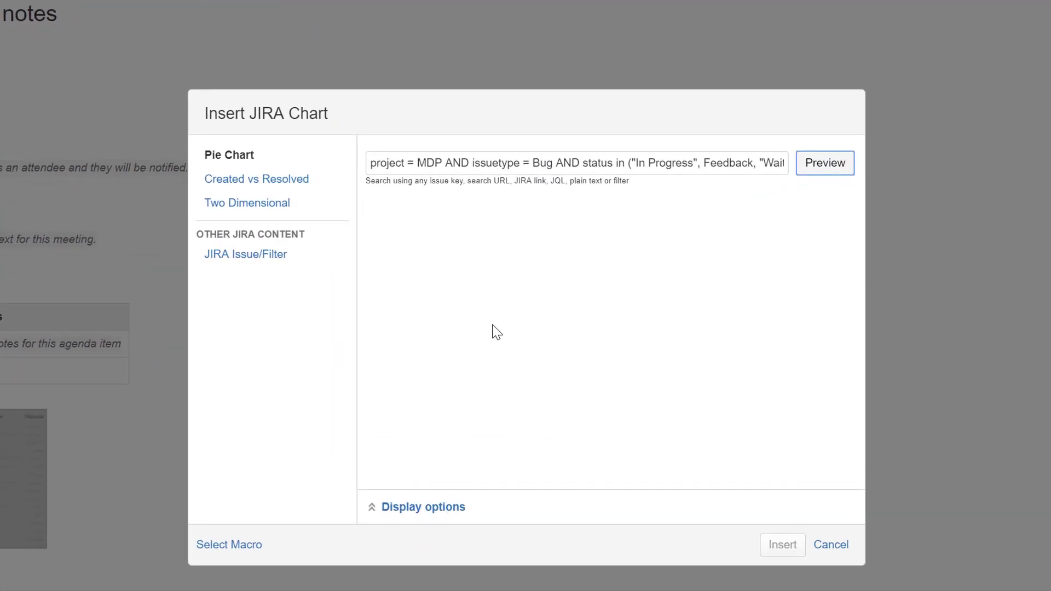